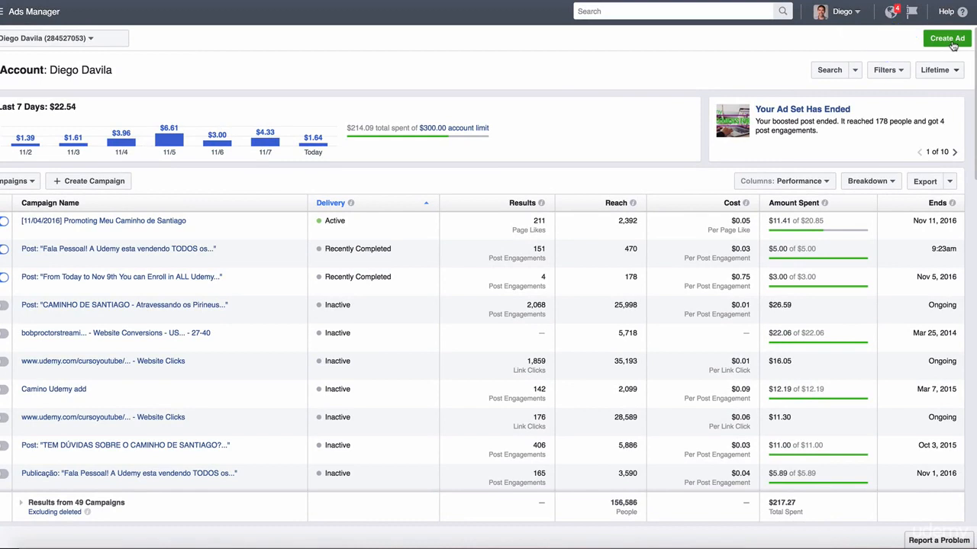
- Start creating an ad and open the campaign's marketing objective choices
left_click(951, 44)
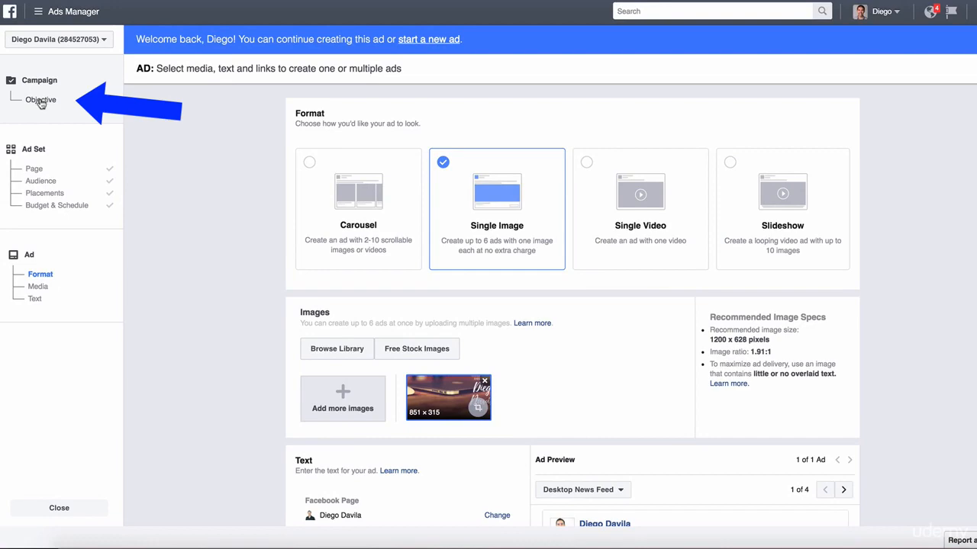
left_click(41, 100)
scroll(200, 153, "up", 2)
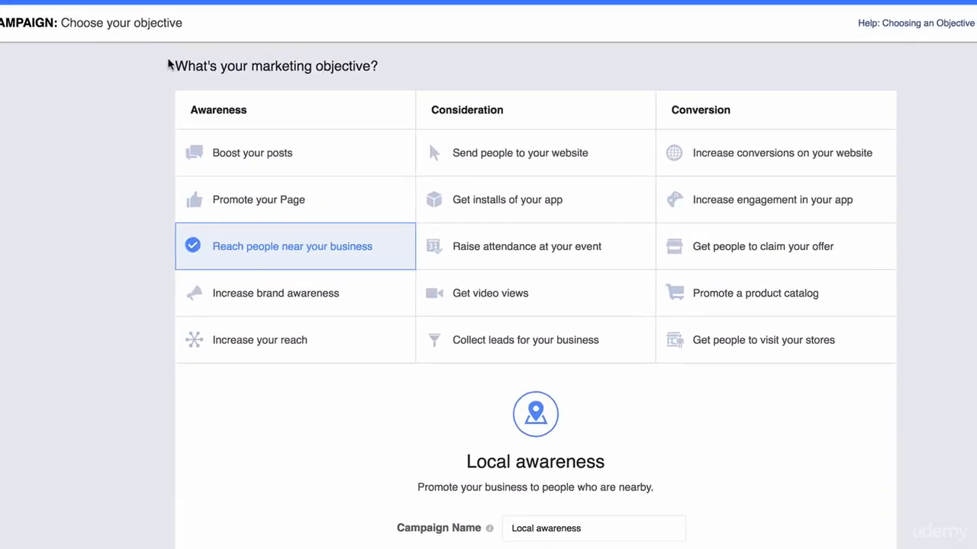
left_click_drag(285, 102, 464, 103)
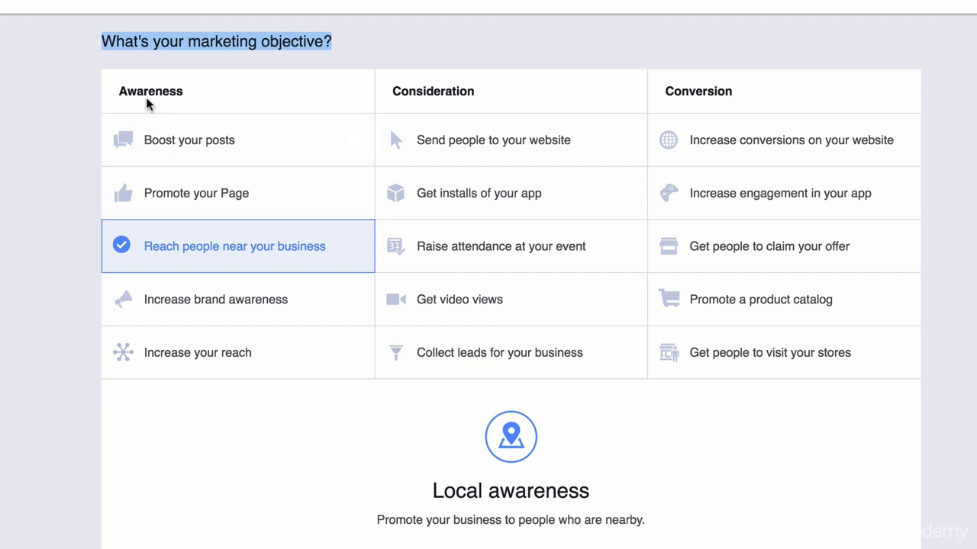
left_click_drag(115, 97, 216, 86)
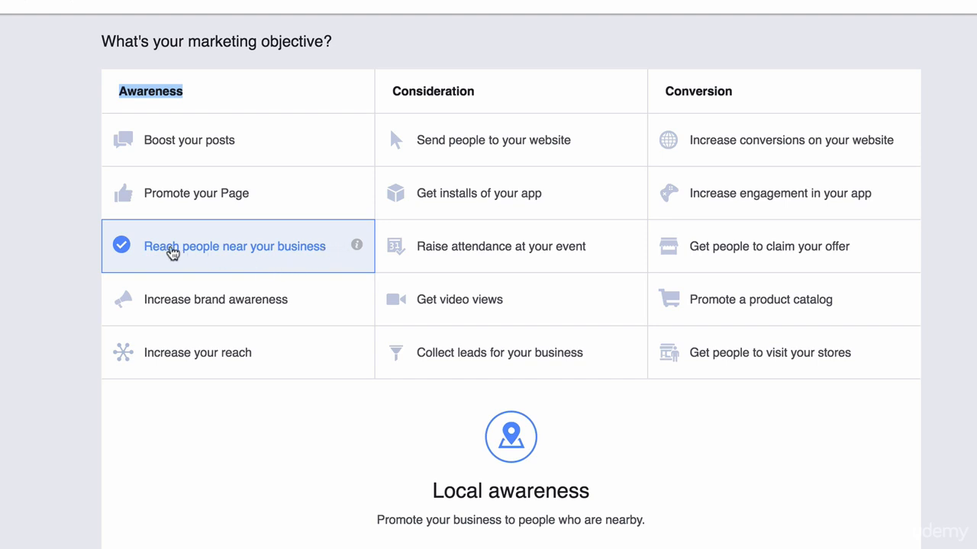
- Name the Local awareness campaign "Local Bakery Miami" and continue to the ad set settings
scroll(351, 299, "down", 3)
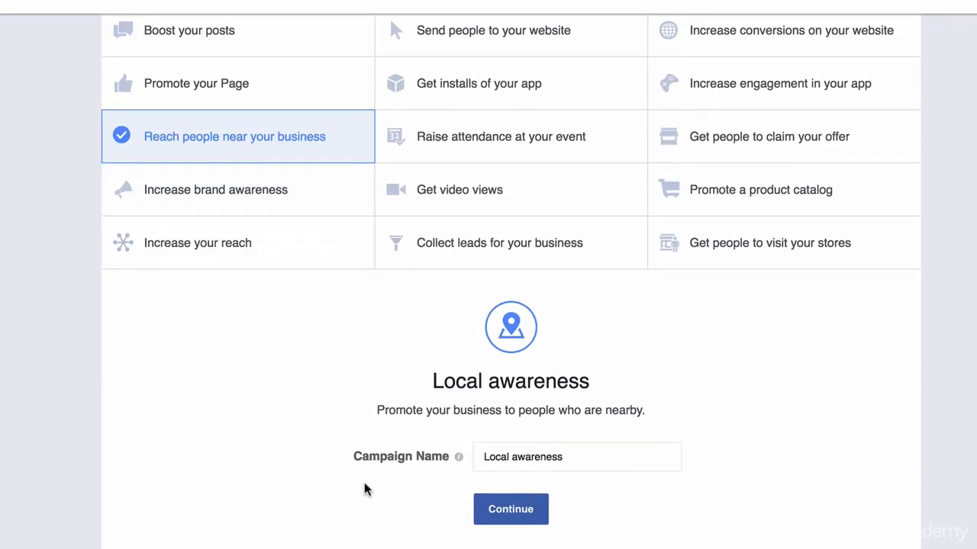
scroll(370, 511, "up", 2)
left_click_drag(358, 517, 468, 522)
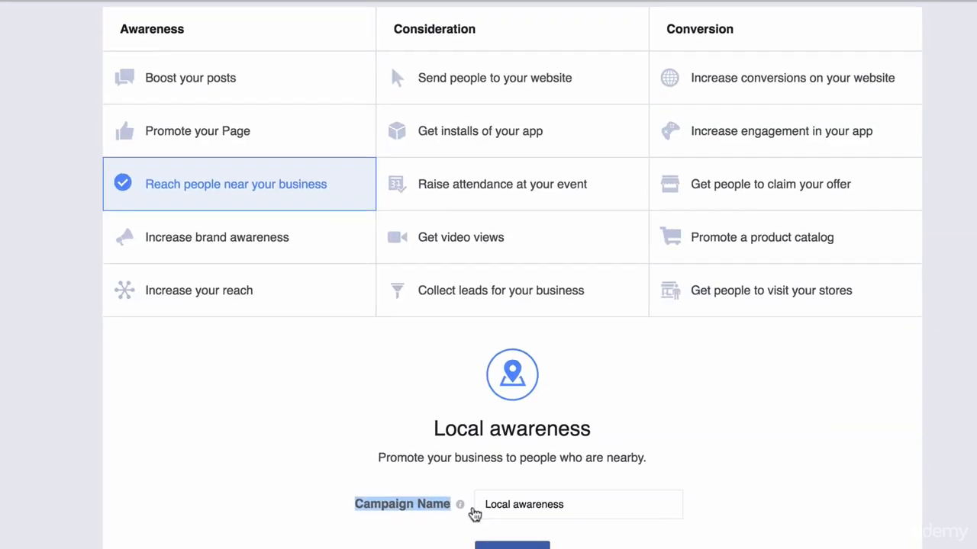
left_click(464, 519)
key("BackSpace")
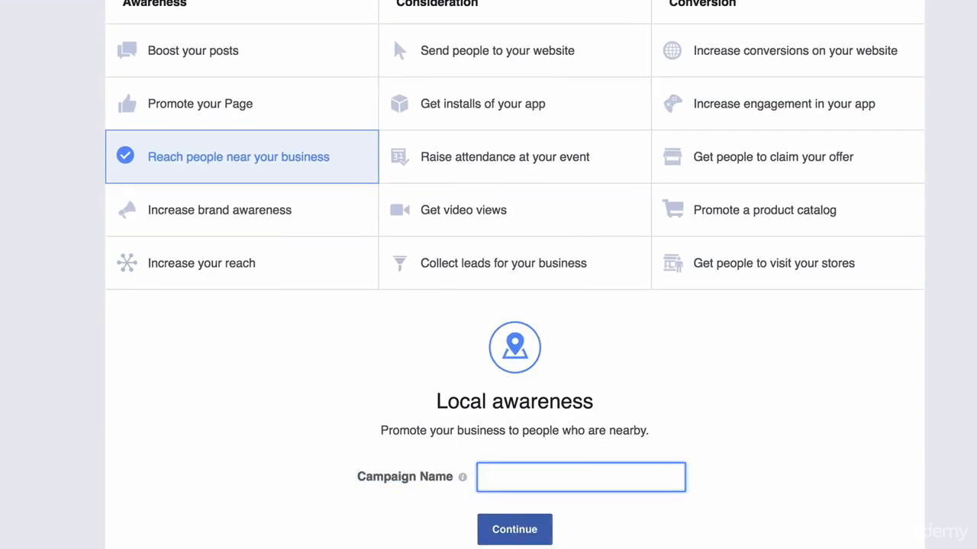
type("Loca")
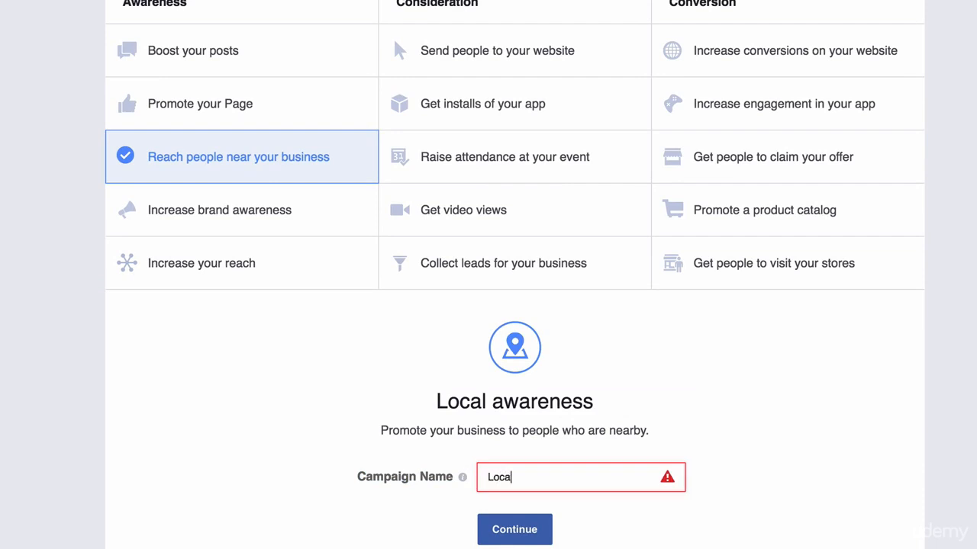
type("l Bakery Miami")
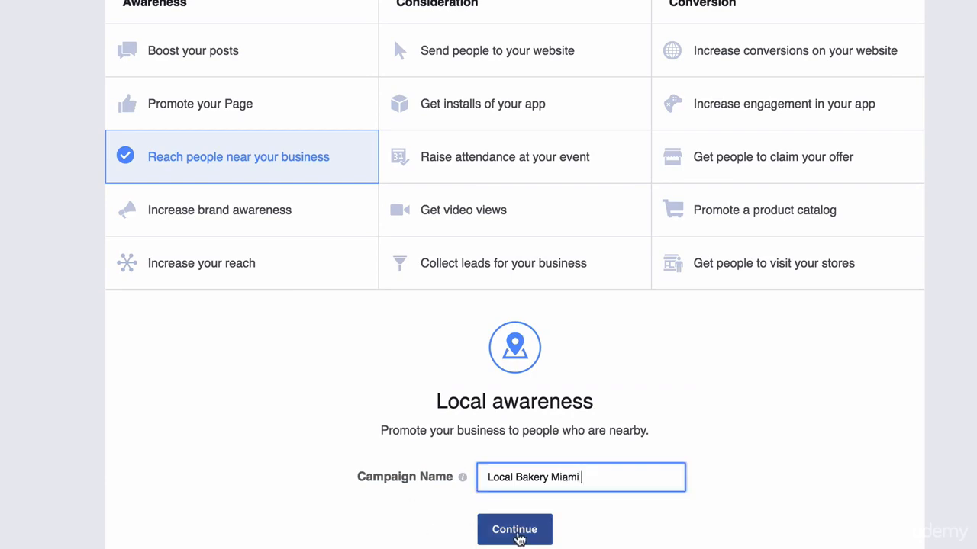
left_click(516, 534)
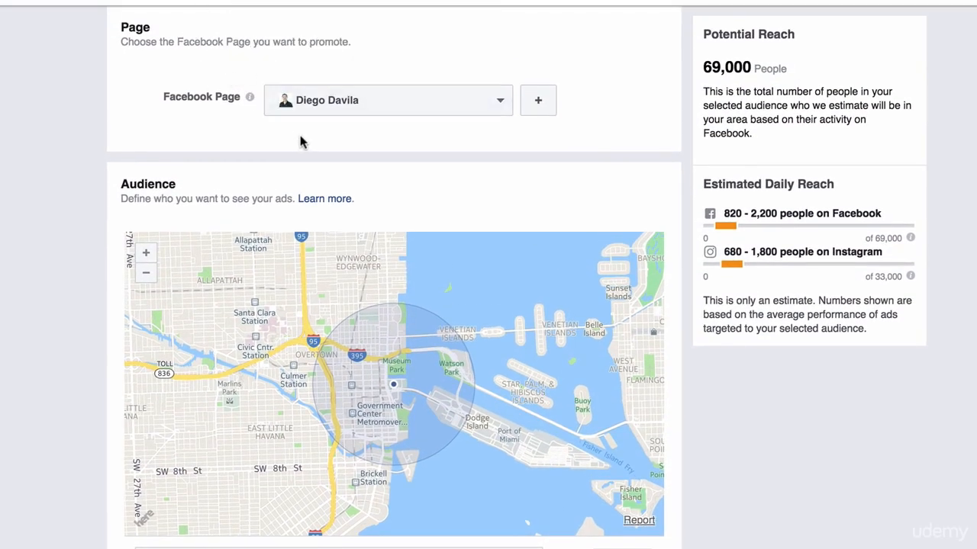
- Check the Facebook Page to promote and the audience's target address, and select a 1 mile radius around it
left_click_drag(160, 98, 257, 90)
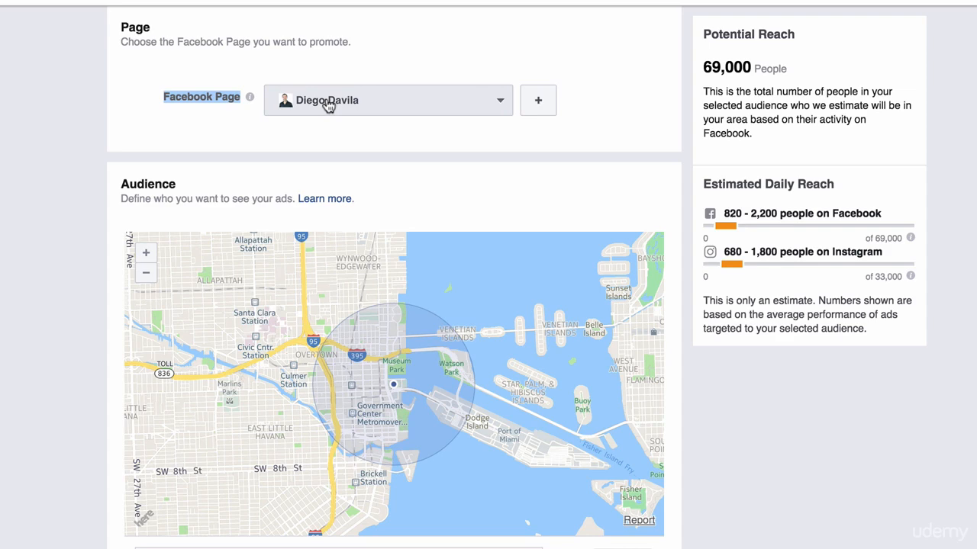
scroll(328, 107, "down", 3)
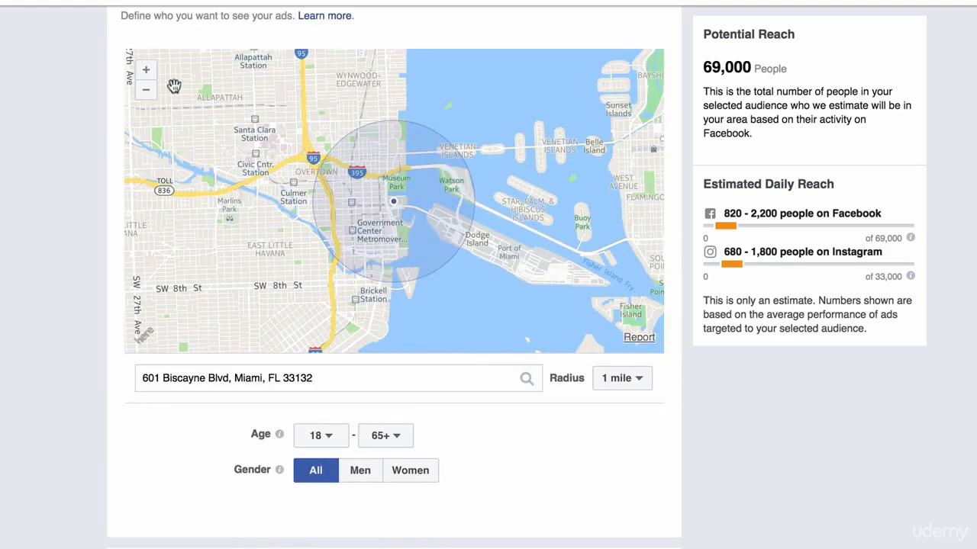
scroll(168, 88, "up", 1)
left_click_drag(114, 65, 204, 67)
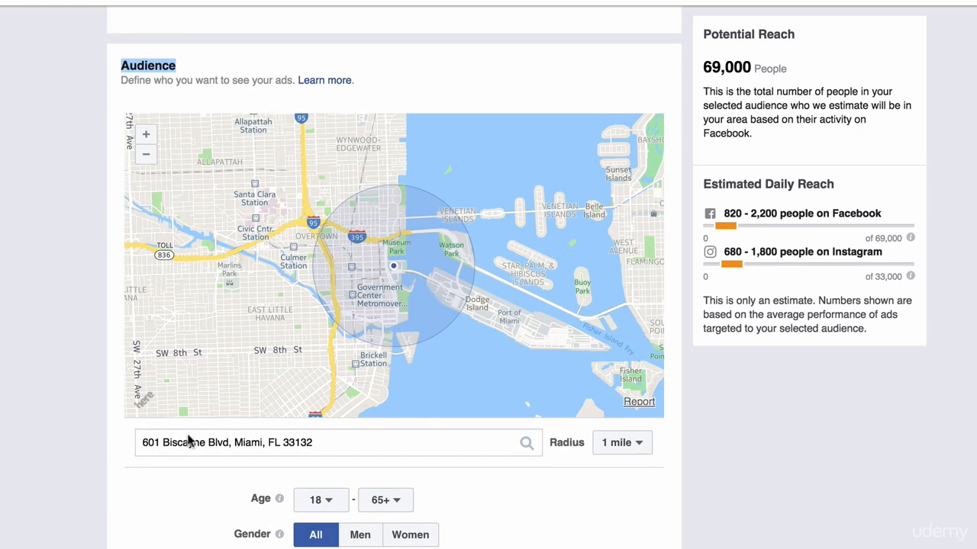
left_click(142, 443)
left_click_drag(316, 441, 141, 442)
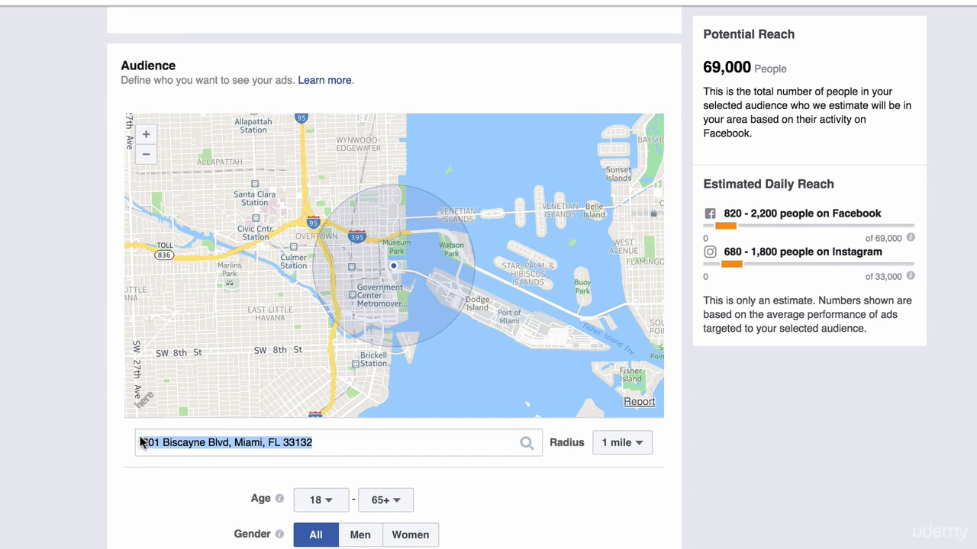
left_click(386, 443)
left_click_drag(315, 442, 139, 442)
left_click(639, 445)
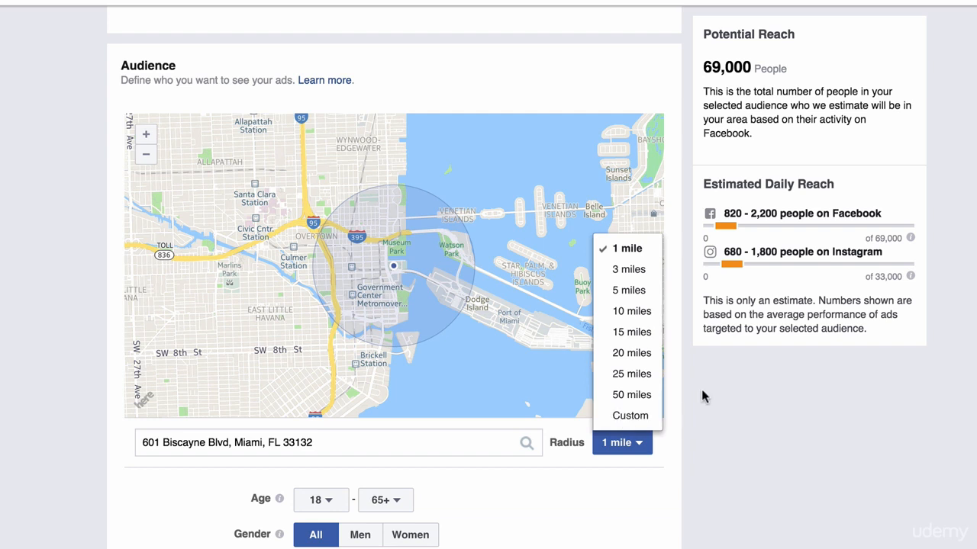
left_click(627, 256)
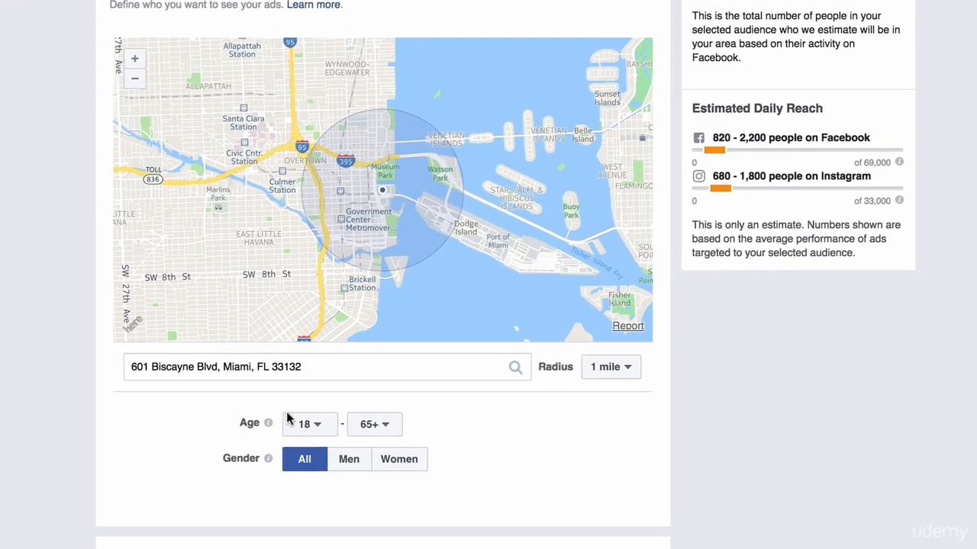
- Examine the available minimum and maximum age options for the audience
left_click_drag(228, 426, 256, 392)
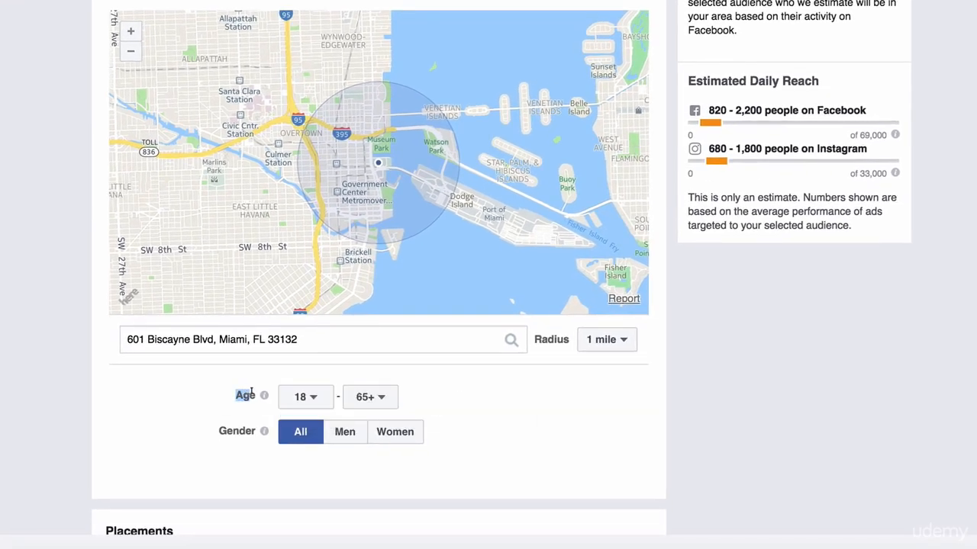
left_click(603, 408)
left_click(312, 398)
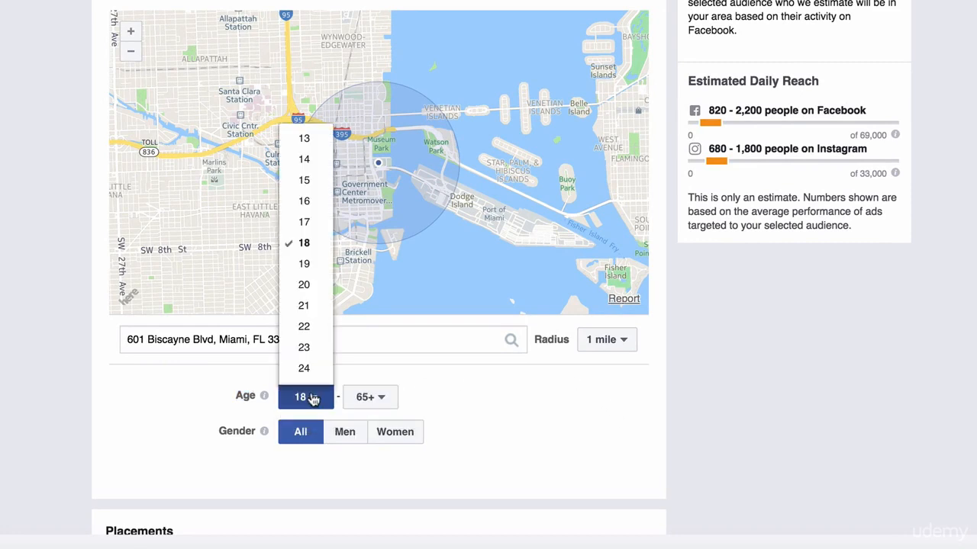
left_click(379, 404)
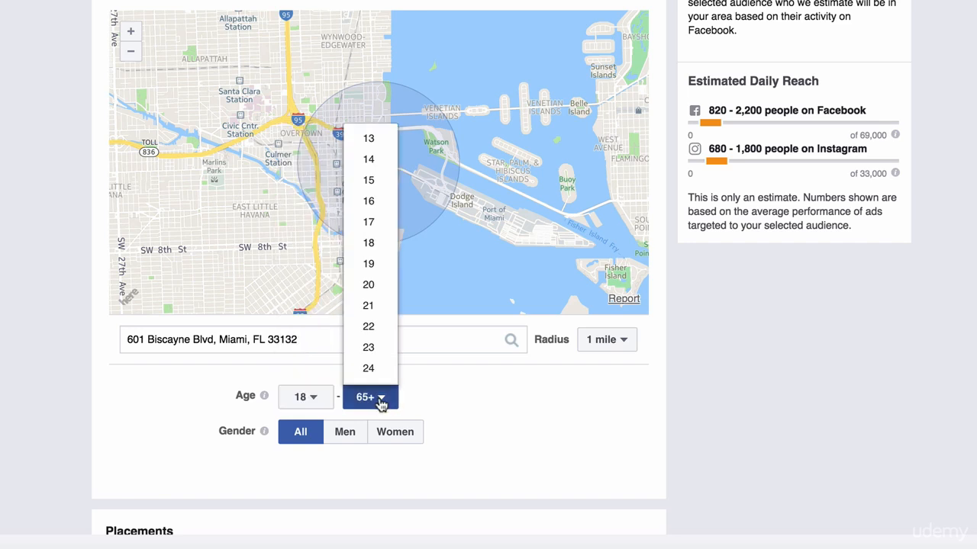
left_click(429, 402)
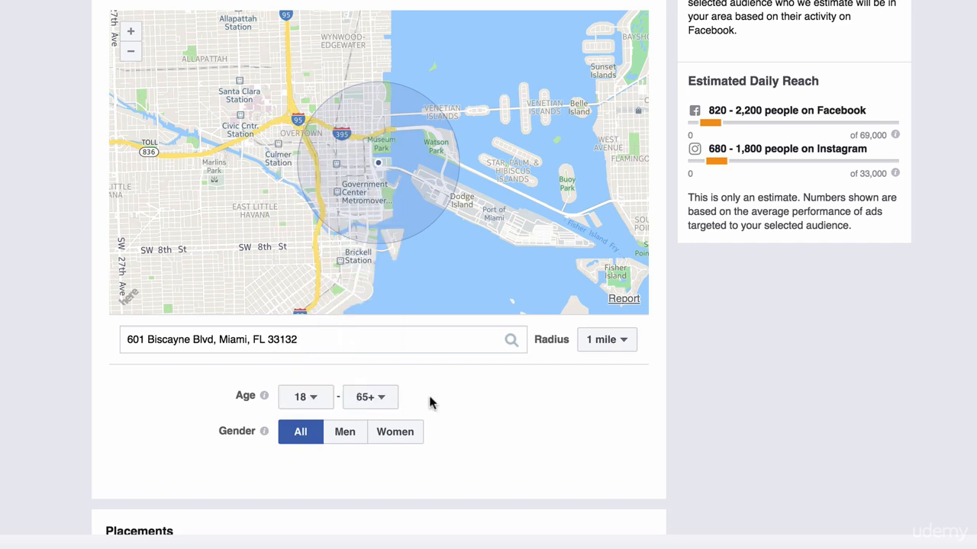
left_click(320, 398)
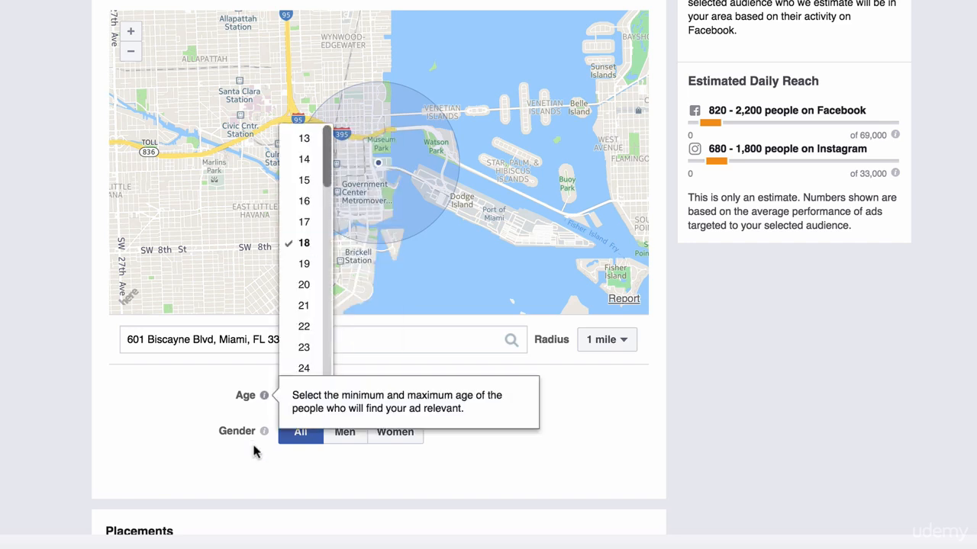
scroll(296, 313, "down", 2)
scroll(297, 316, "up", 2)
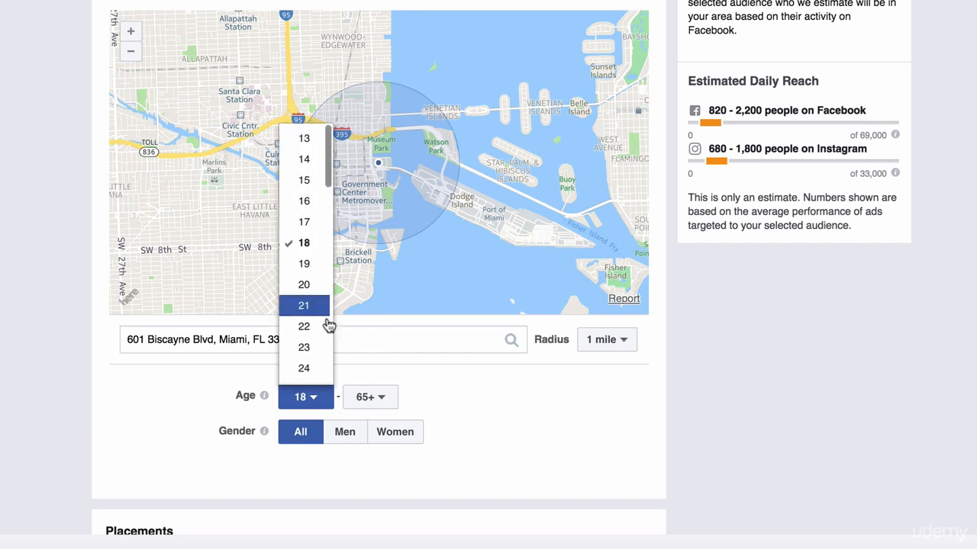
left_click(477, 406)
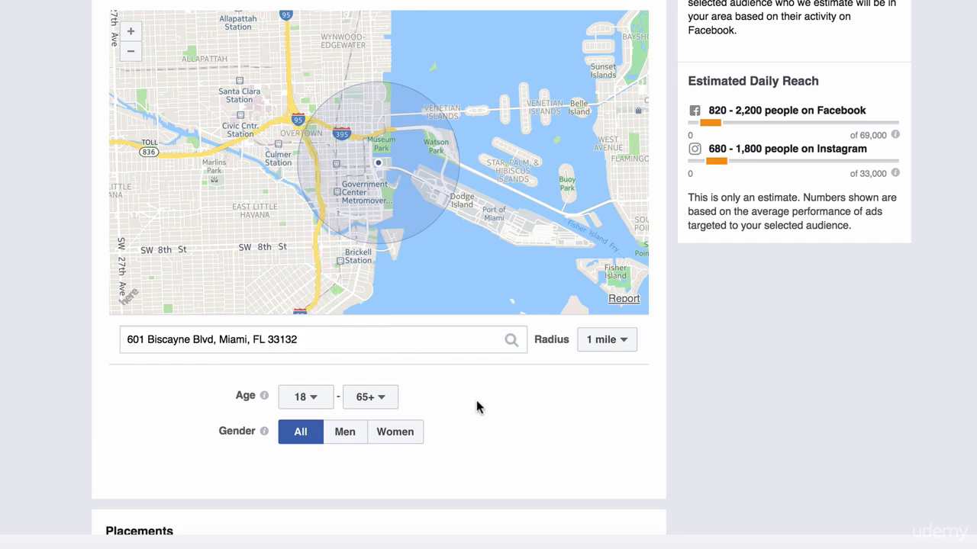
left_click(317, 400)
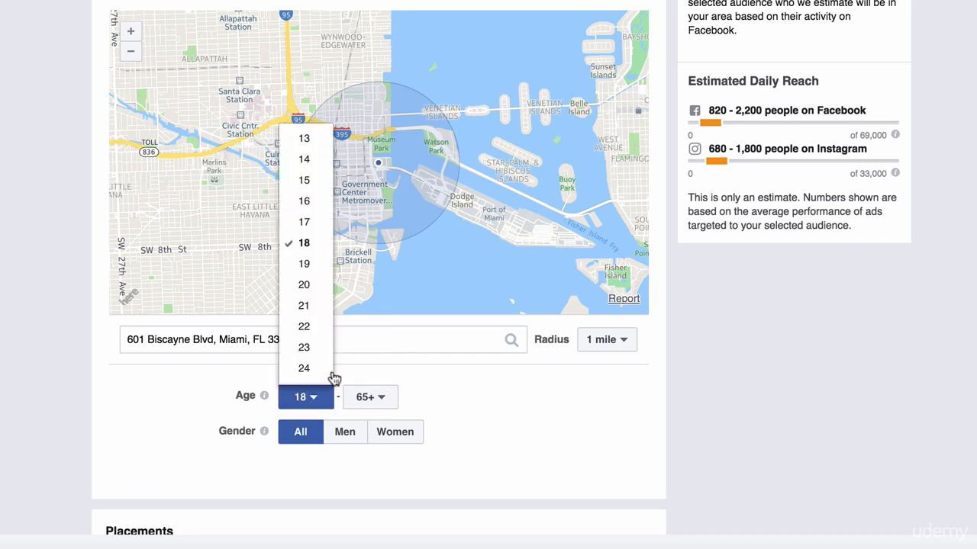
left_click(438, 401)
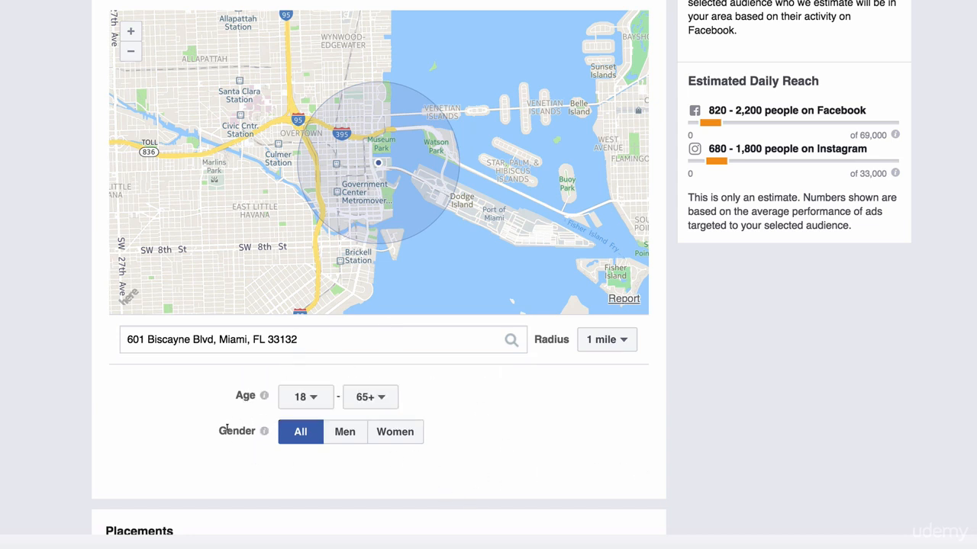
- Select All as the audience's gender
left_click_drag(227, 430, 283, 443)
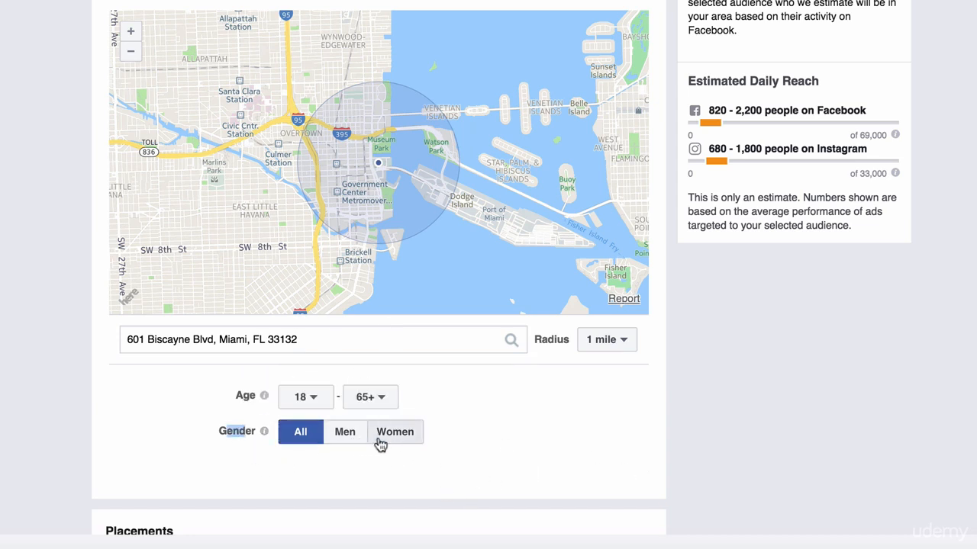
left_click(320, 444)
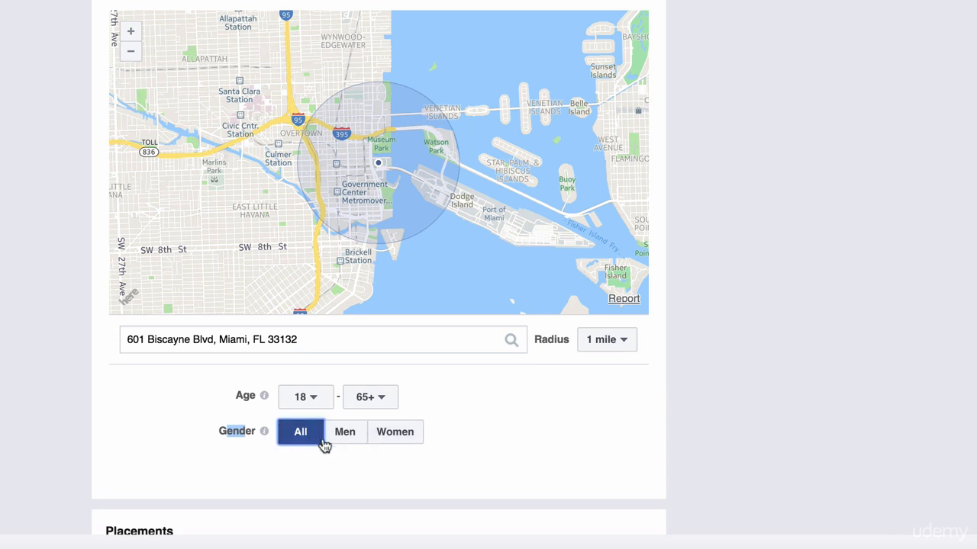
scroll(438, 453, "down", 2)
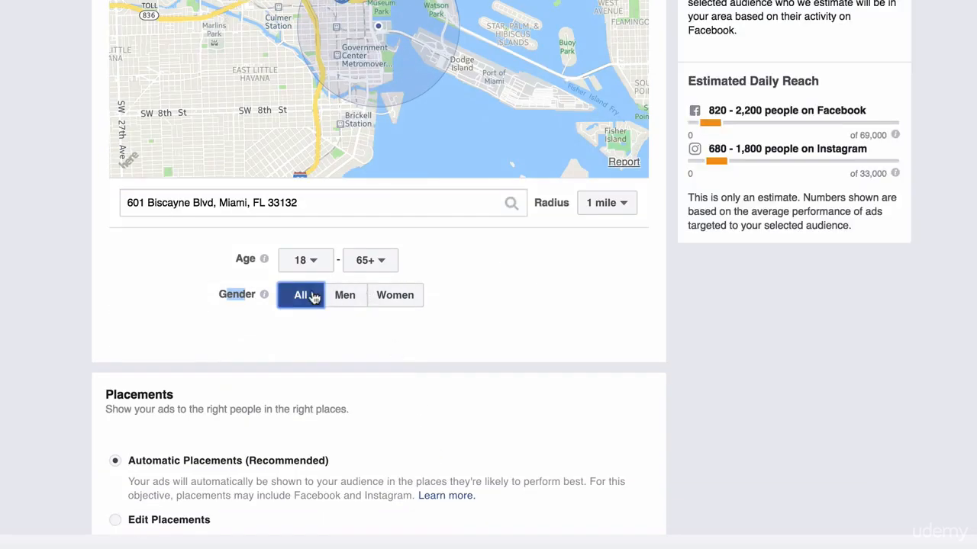
scroll(294, 382, "down", 3)
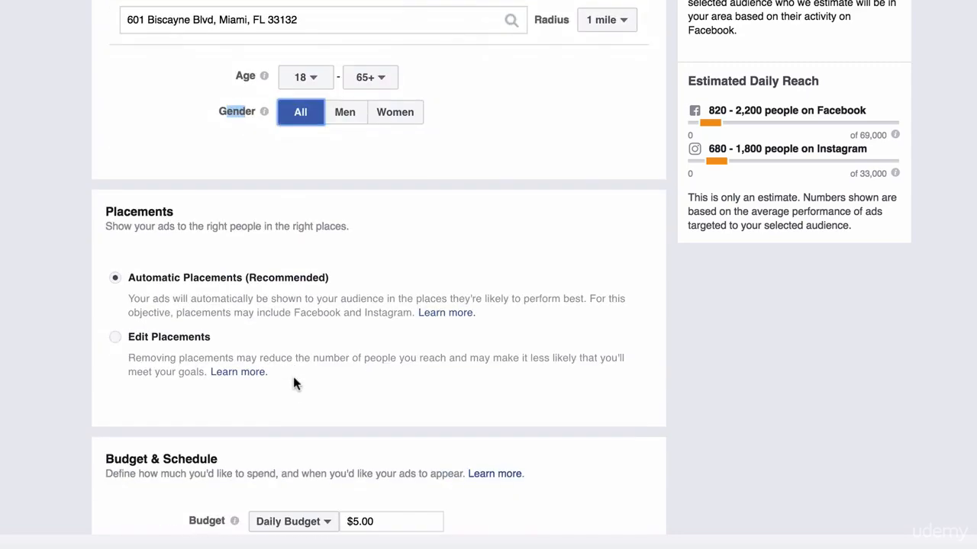
scroll(386, 232, "up", 3)
scroll(386, 229, "down", 3)
scroll(373, 233, "up", 5)
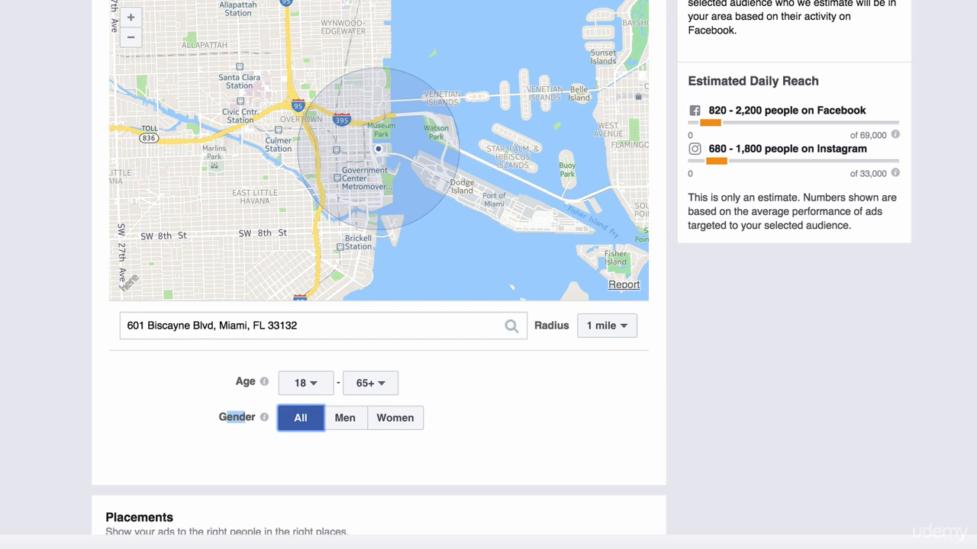
left_click(489, 427)
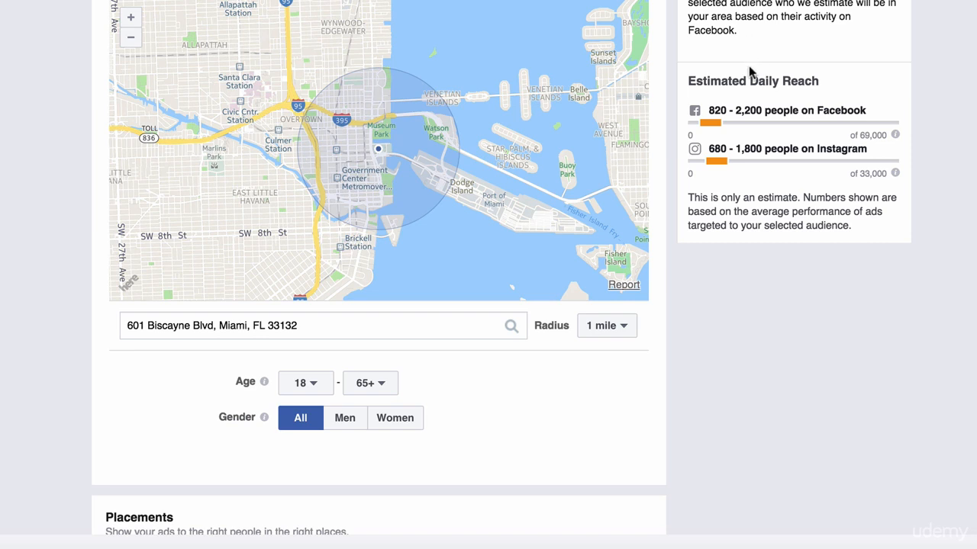
- Review the estimated daily reach for Facebook and Instagram, and the ad set's placements and budget settings
left_click_drag(688, 80, 810, 78)
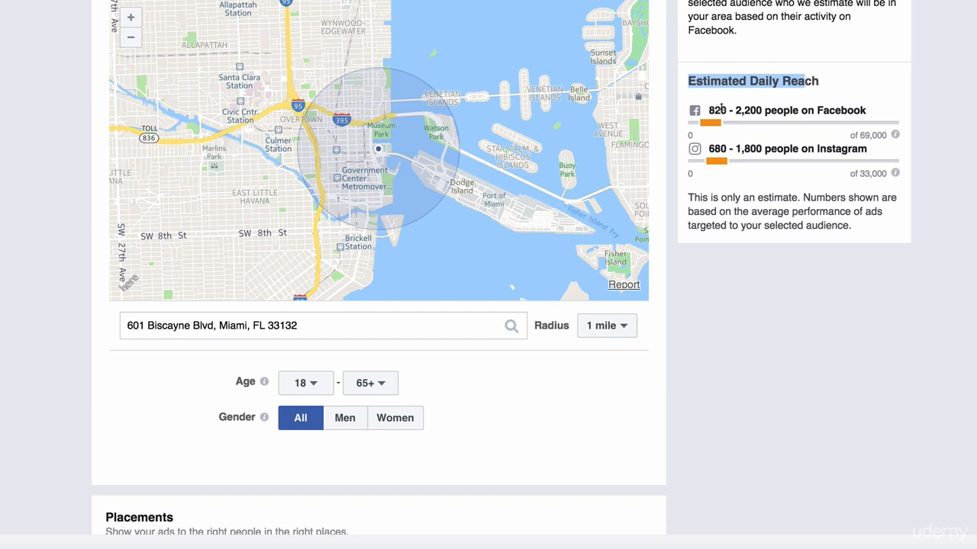
left_click(780, 143)
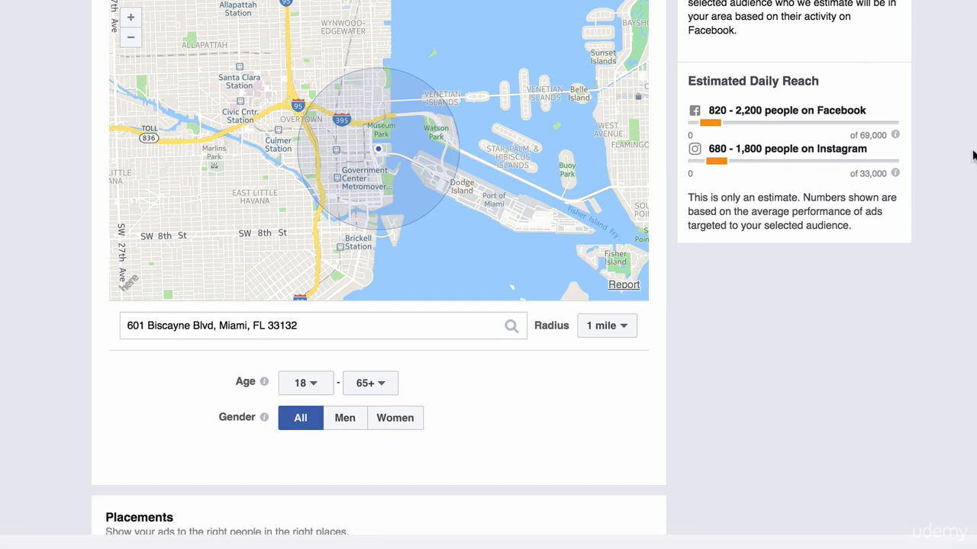
scroll(973, 156, "down", 3)
scroll(454, 74, "down", 2)
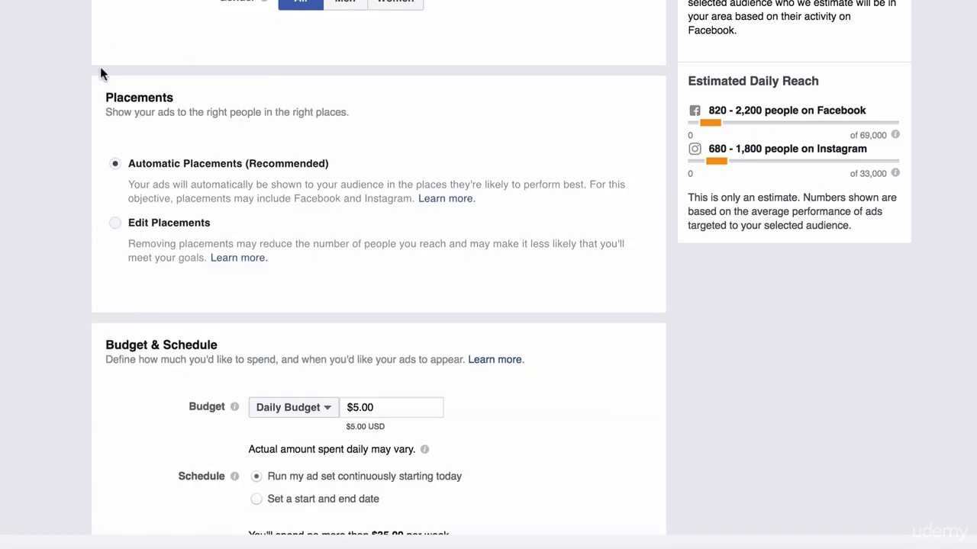
scroll(328, 116, "down", 3)
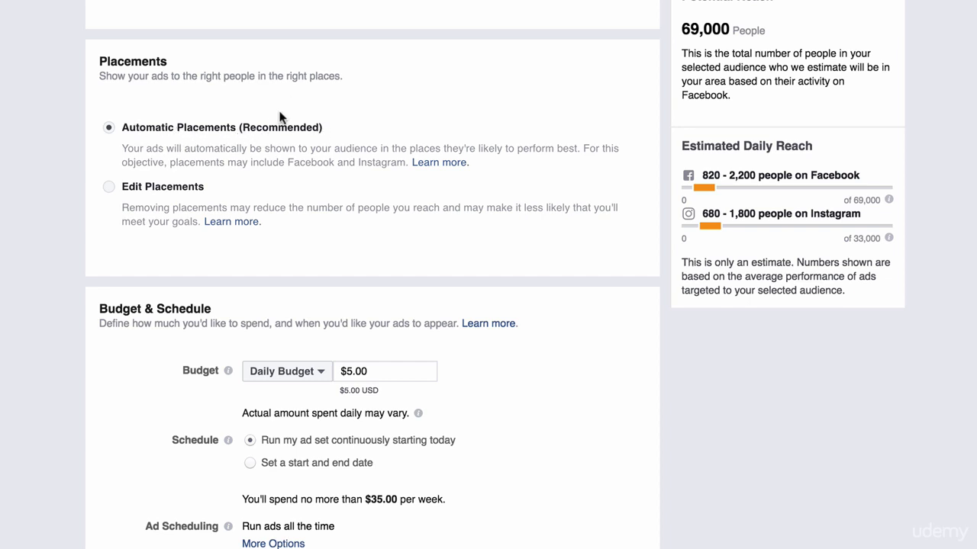
- Switch the placements to Edit Placements, try Mobile Only as the device type and return it to All Devices (Recommended)
left_click(110, 190)
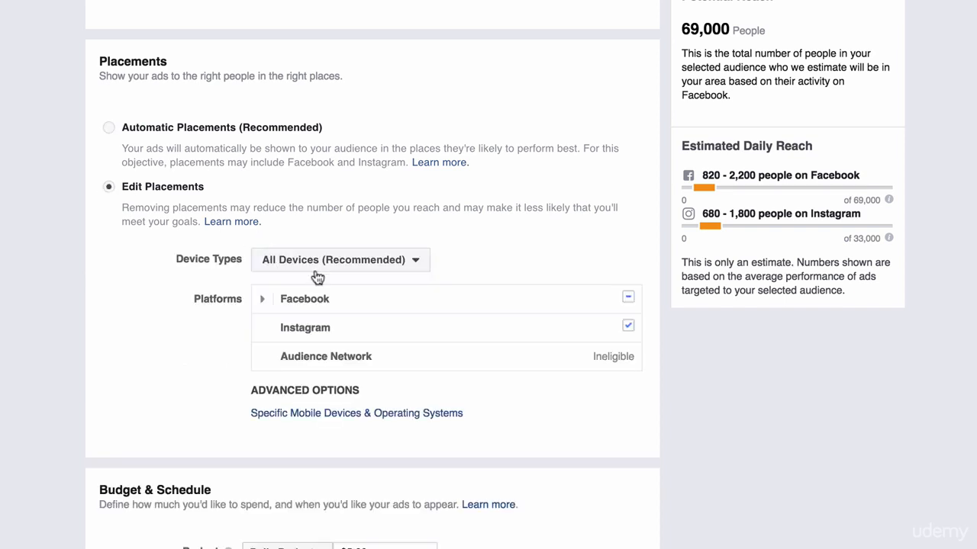
left_click(297, 264)
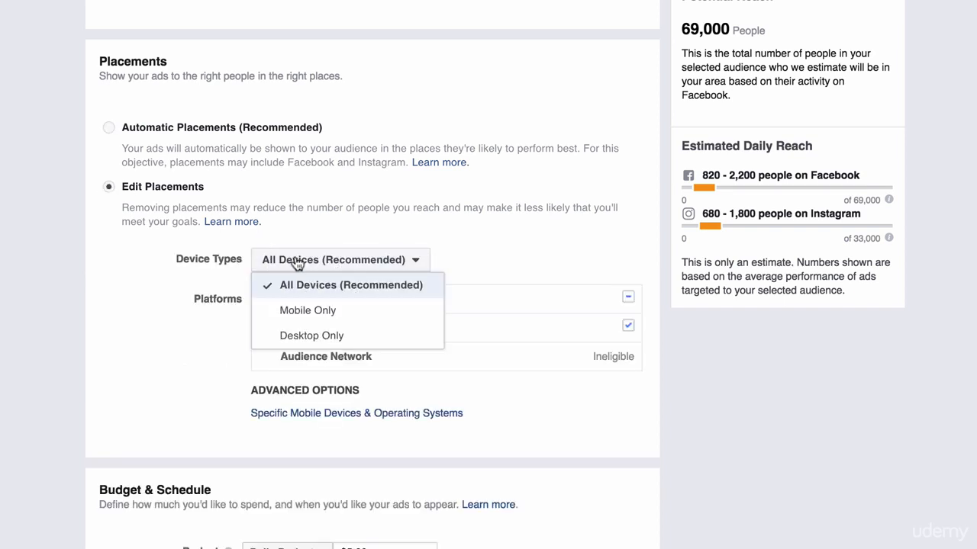
left_click(321, 317)
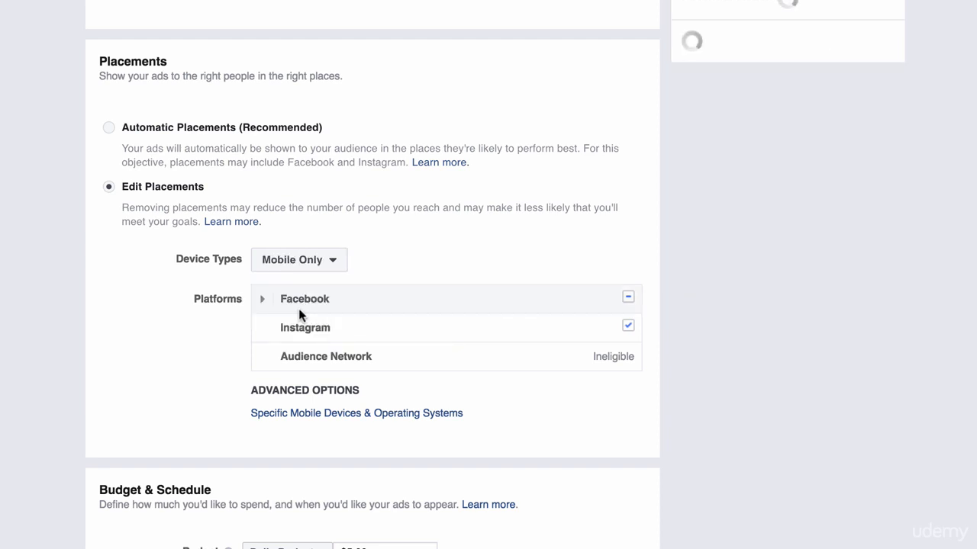
left_click(331, 265)
left_click(333, 285)
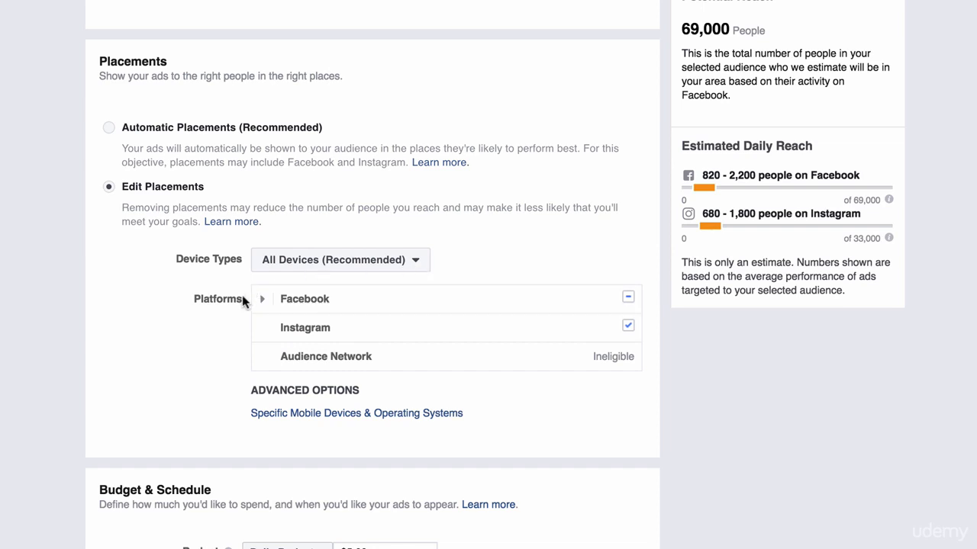
- Examine the placements and devices available for the Facebook, Instagram and Audience Network platforms
mouse_move(374, 309)
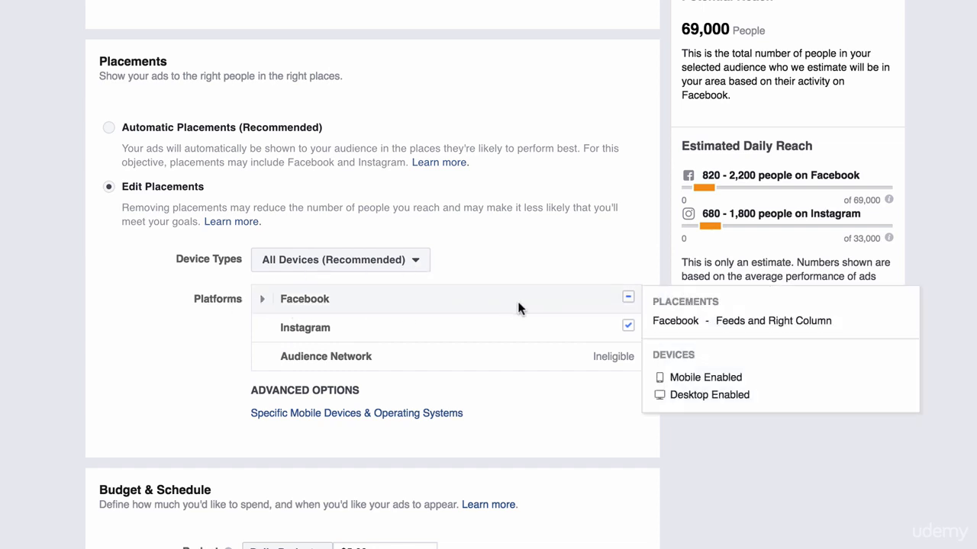
mouse_move(313, 338)
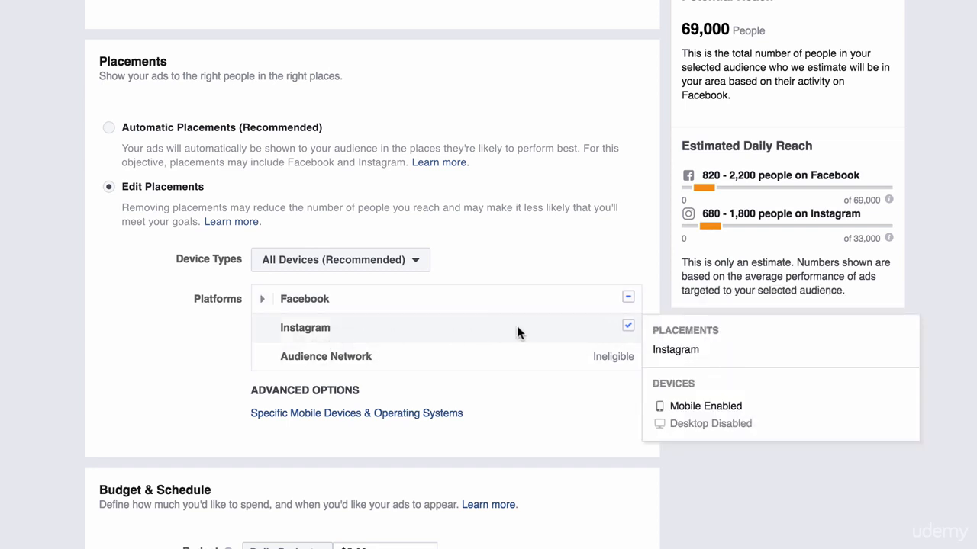
mouse_move(290, 357)
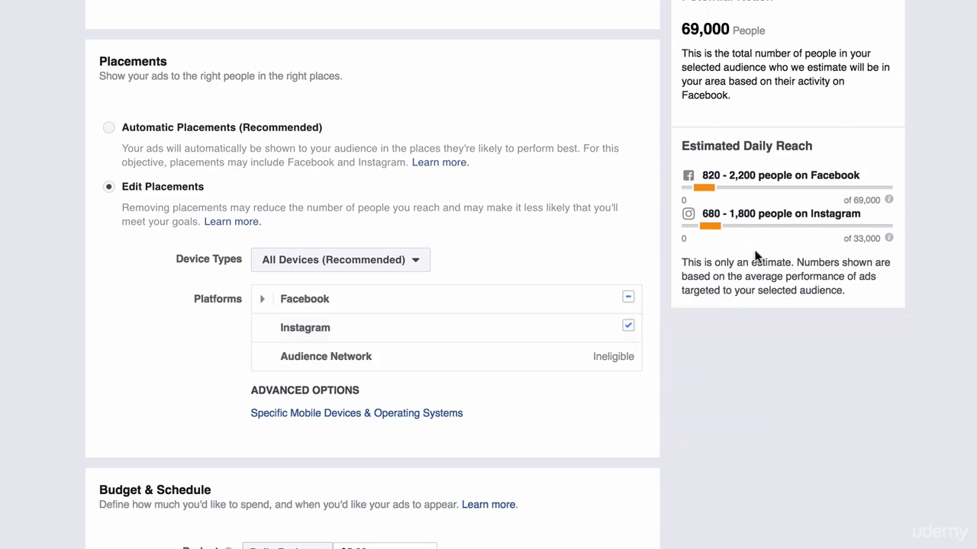
scroll(628, 262, "down", 4)
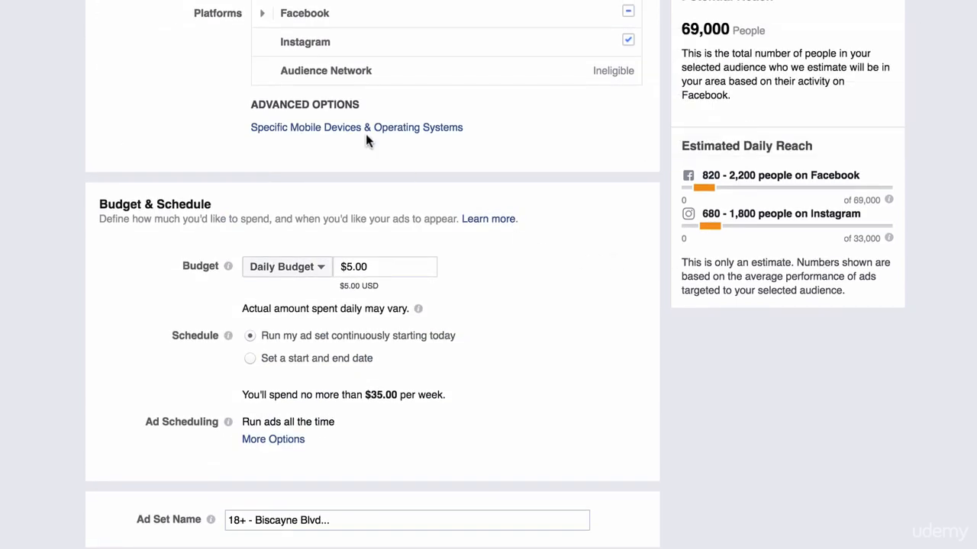
- Exclude Instagram from the ad placements to compare the estimated daily reach, and include it again
mouse_move(630, 42)
scroll(626, 61, "up", 3)
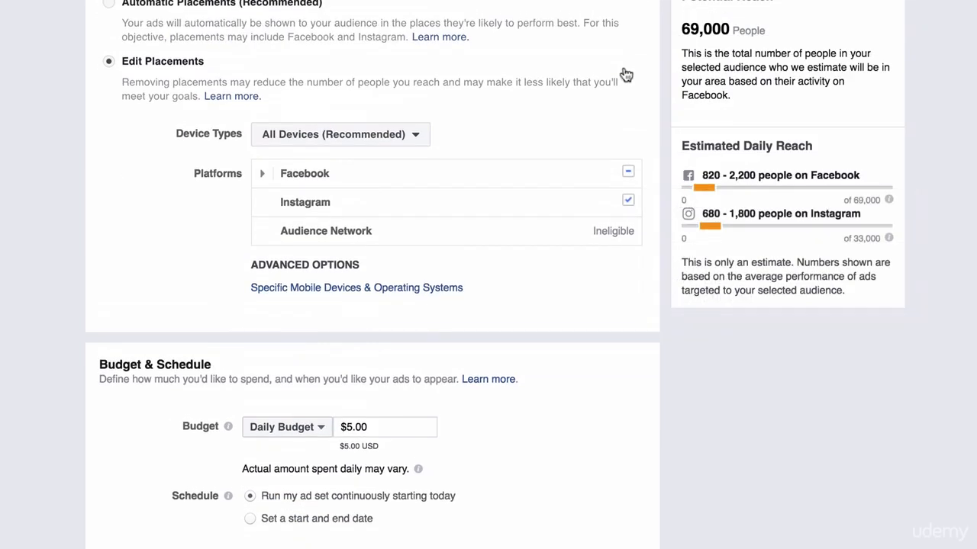
left_click(628, 200)
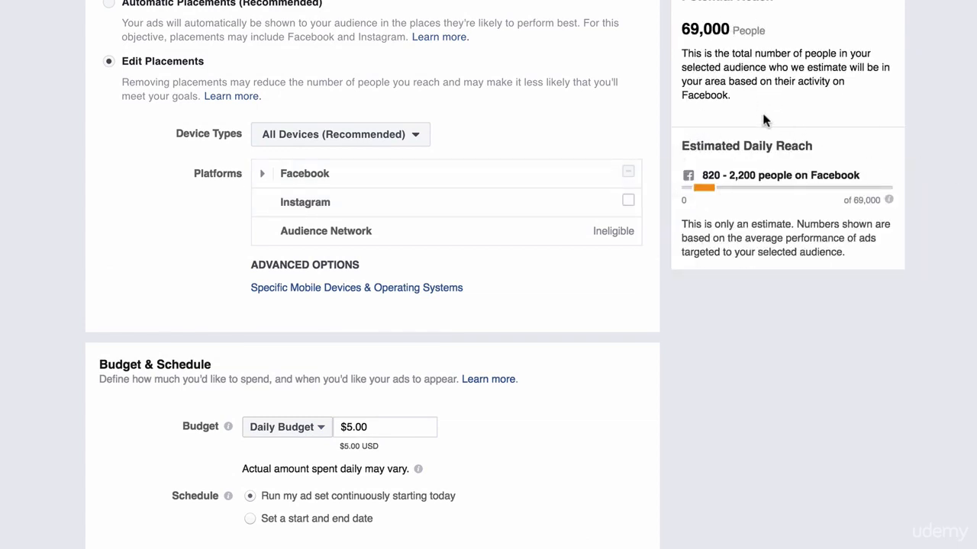
left_click(627, 201)
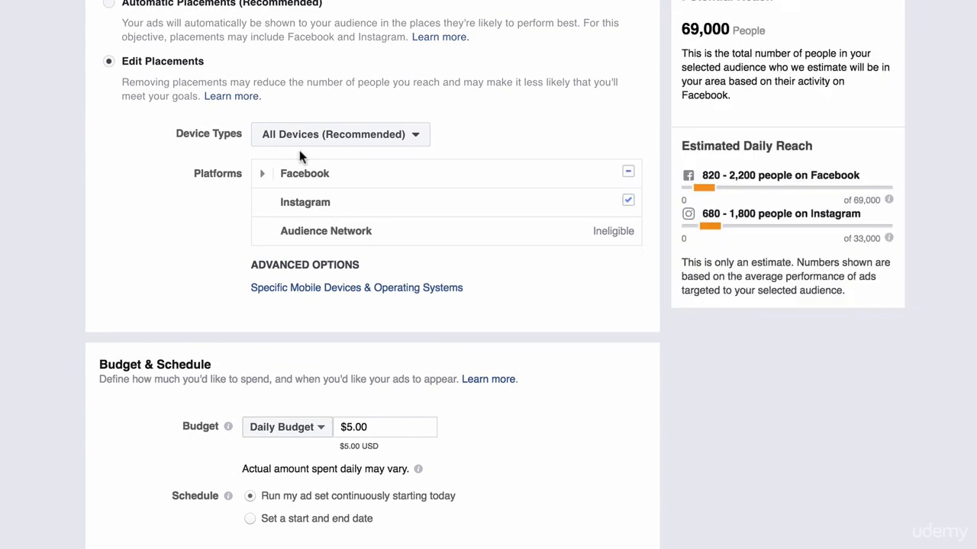
- Schedule the ad set with a start and end date, and look over the end date calendar without choosing another day
scroll(278, 181, "down", 2)
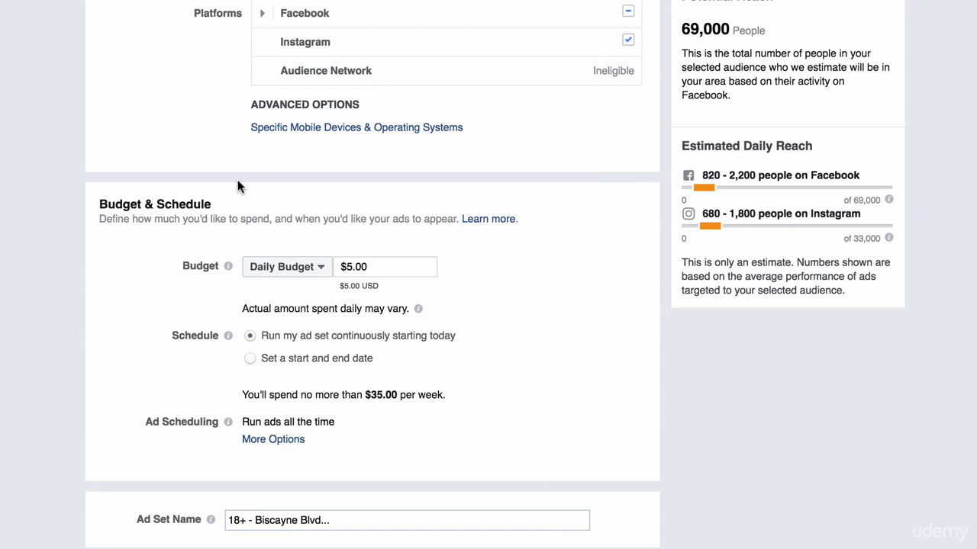
scroll(237, 179, "down", 1)
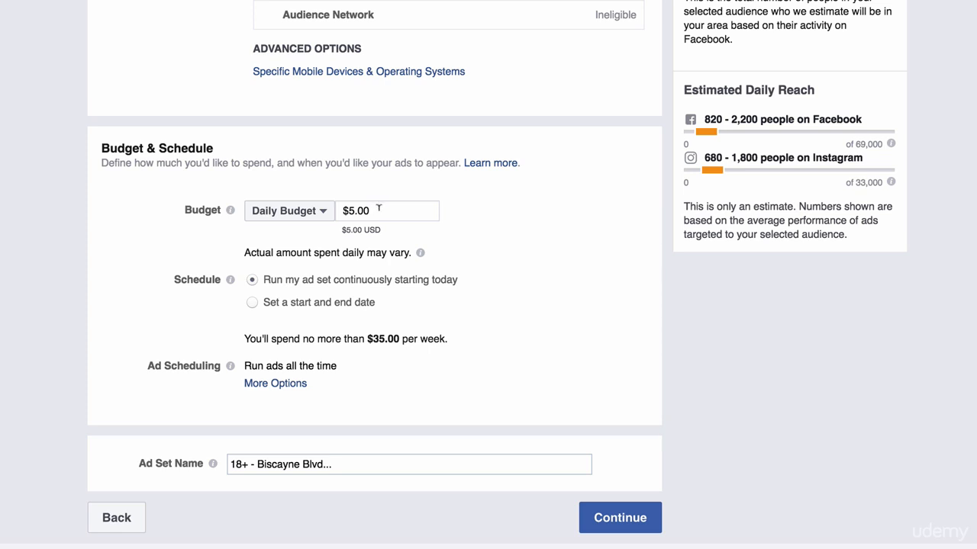
left_click_drag(379, 209, 311, 211)
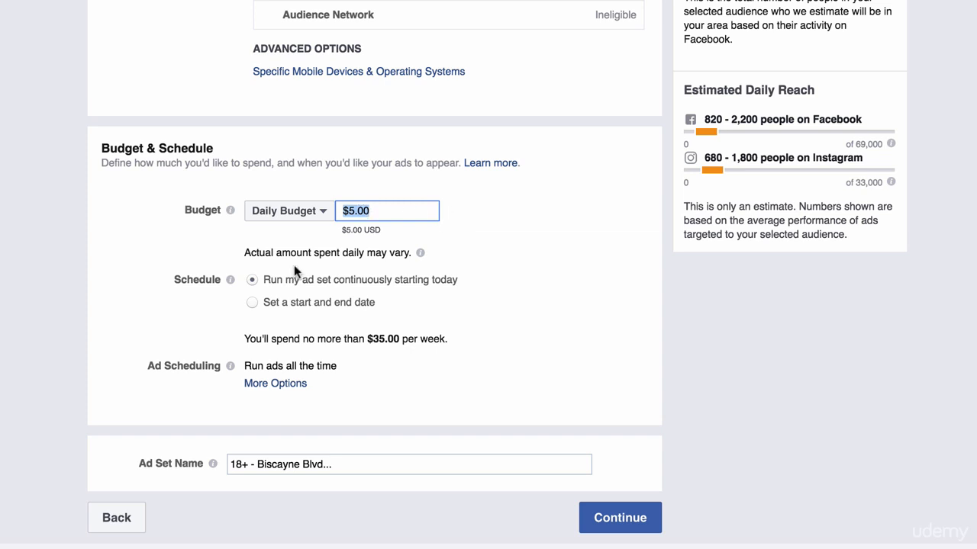
mouse_move(233, 281)
left_click(253, 306)
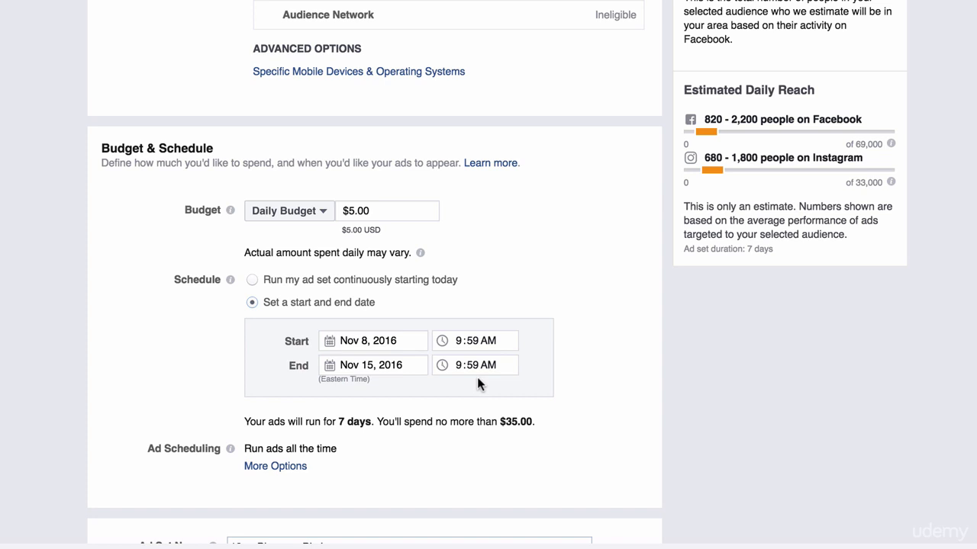
left_click(414, 365)
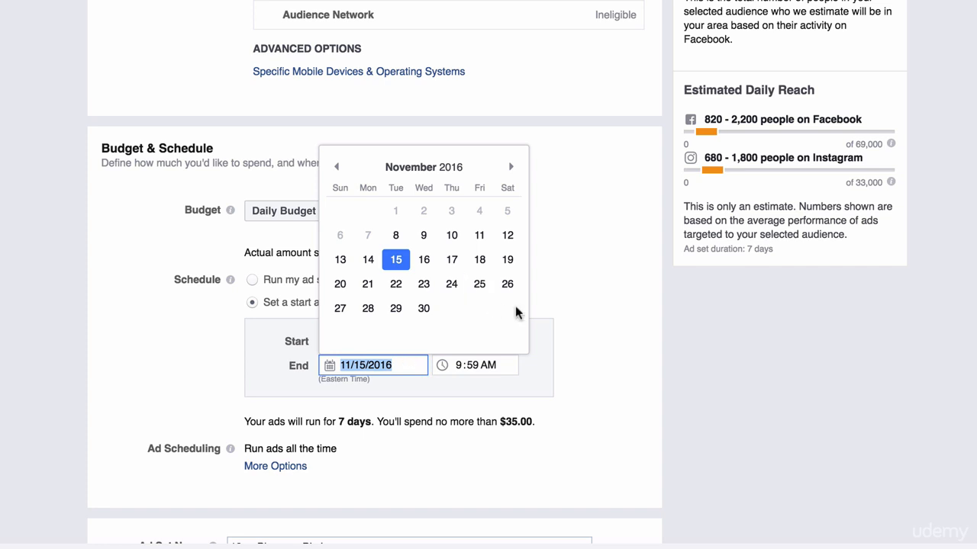
left_click(619, 280)
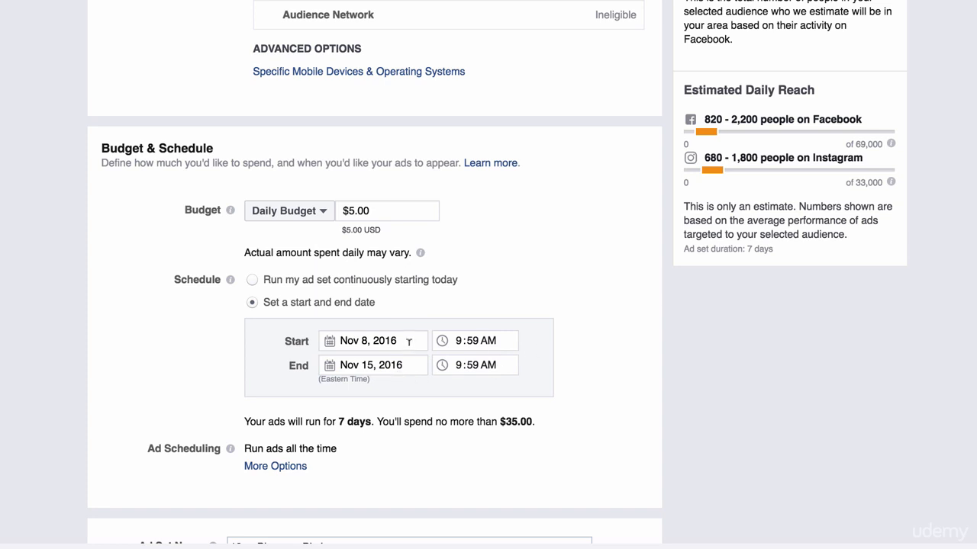
- Read the explanation of the ad set budget and view the Daily Budget and Lifetime Budget options
mouse_move(211, 208)
left_click_drag(185, 208, 222, 207)
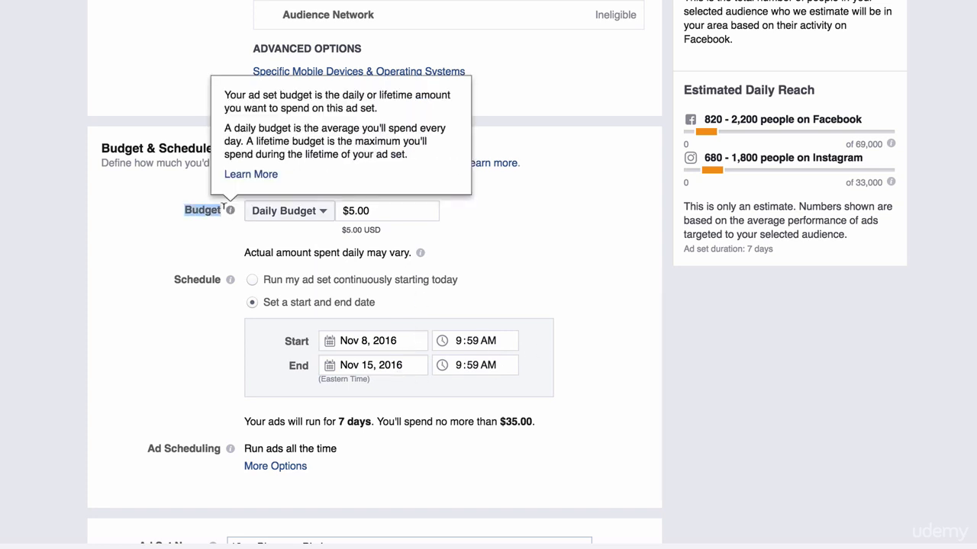
left_click(313, 213)
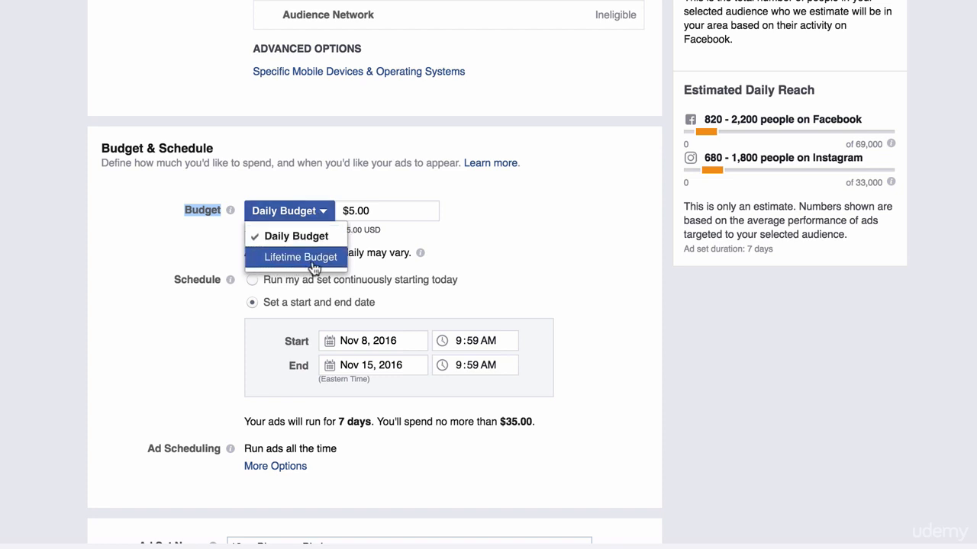
- Try a daily budget of $3.00 and set it back to $5.00
left_click(381, 208)
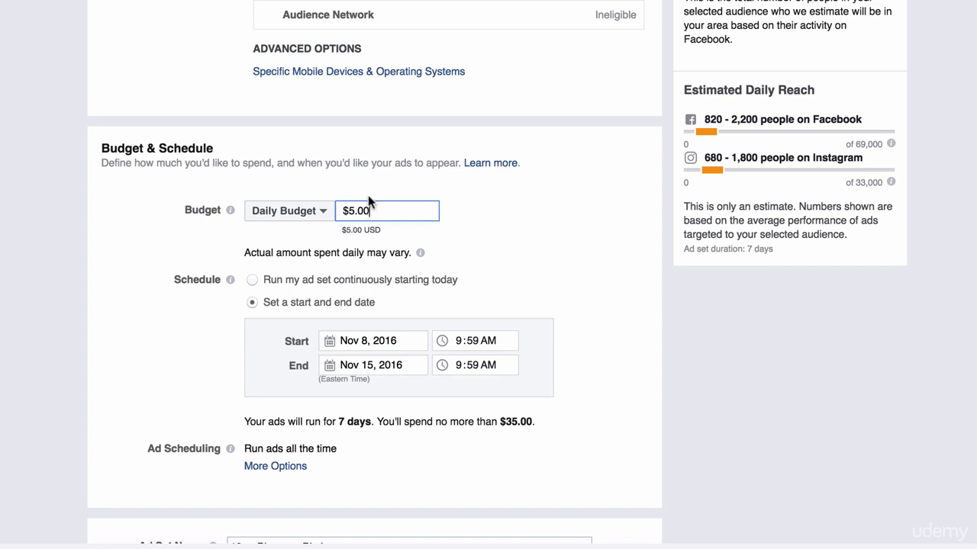
left_click(357, 210)
key("BackSpace")
key("BackSpace")
type("3.")
key("BackSpace")
key("BackSpace")
type("5.")
scroll(386, 148, "down", 1)
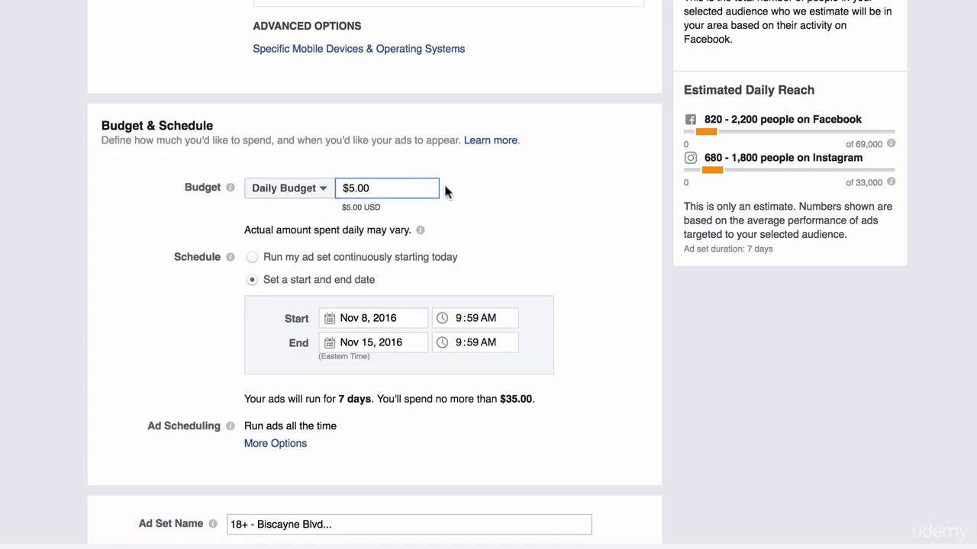
left_click(524, 210)
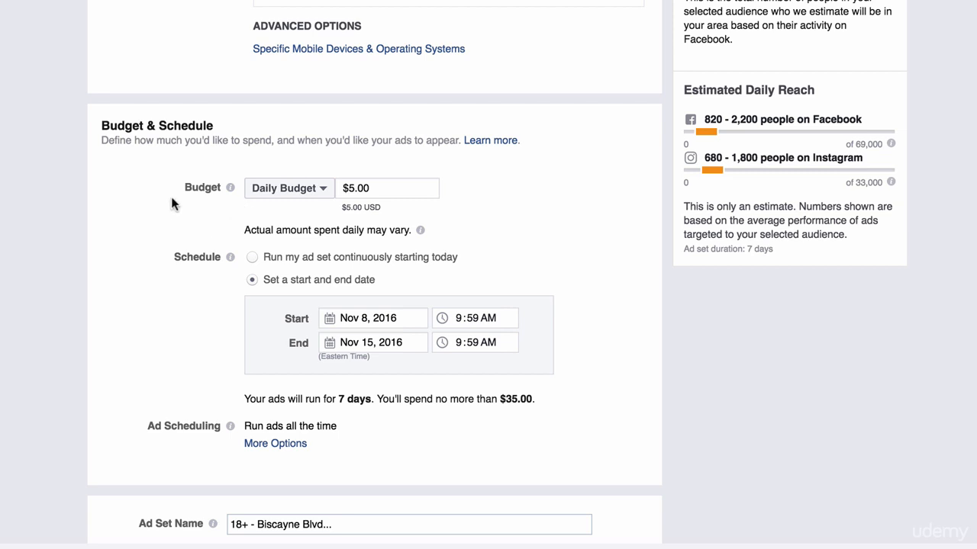
- Review the ad set's daily budget, schedule, run duration and maximum total spend
left_click_drag(184, 187, 348, 202)
left_click_drag(172, 258, 221, 256)
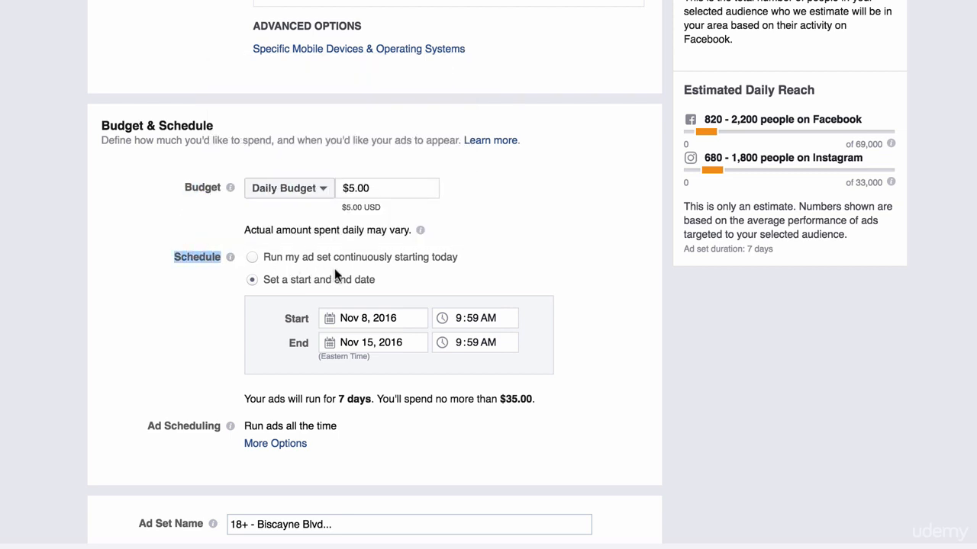
scroll(334, 268, "down", 1)
left_click_drag(249, 339, 326, 339)
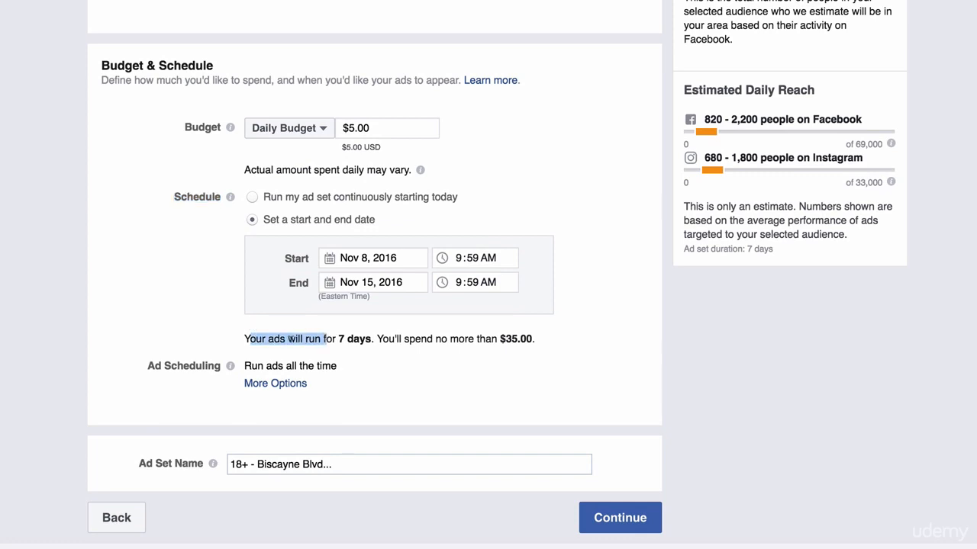
left_click_drag(371, 336, 529, 339)
left_click(548, 338)
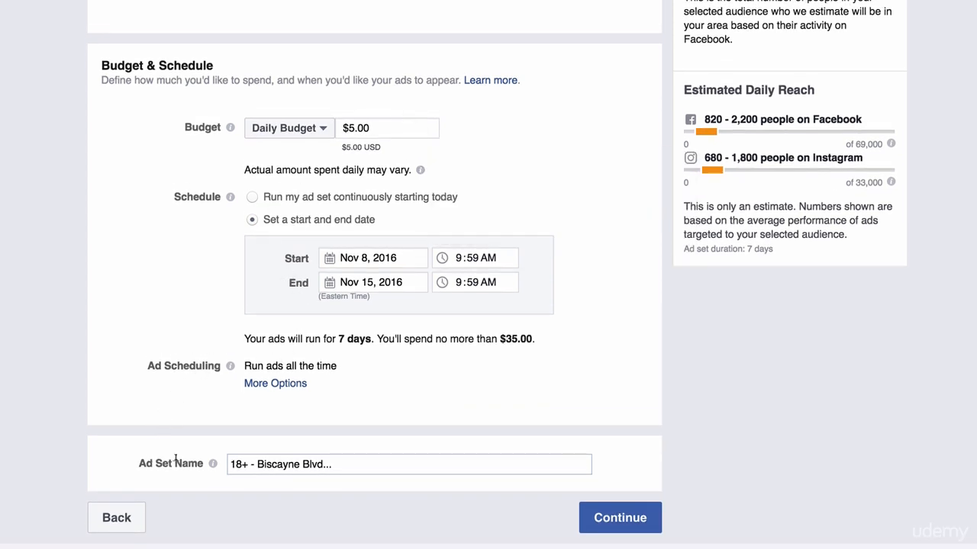
- Check the suggested ad set name, keep it and continue to the ad's format and media settings
mouse_move(234, 463)
left_mouse_down()
mouse_move(356, 464)
mouse_move(223, 463)
left_mouse_up()
left_click(356, 464)
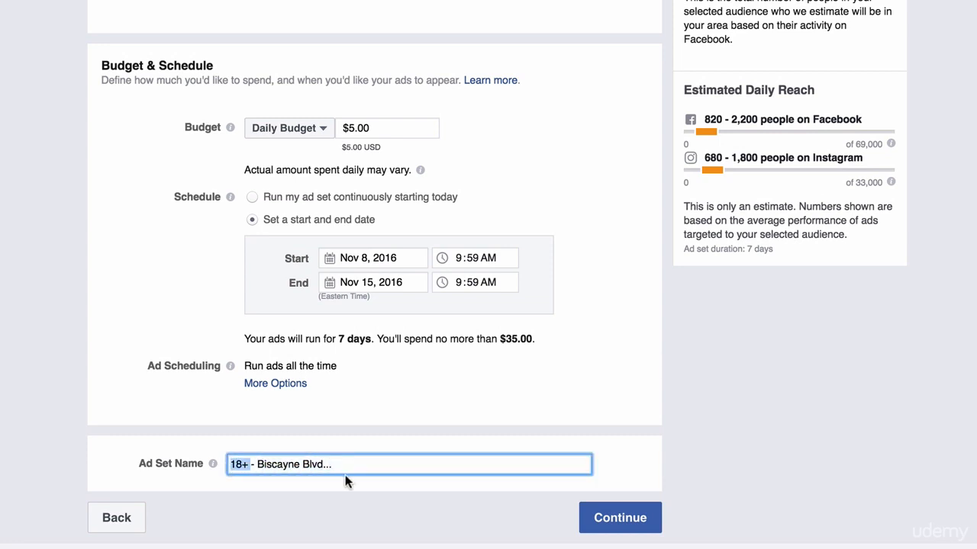
left_click_drag(345, 473, 206, 441)
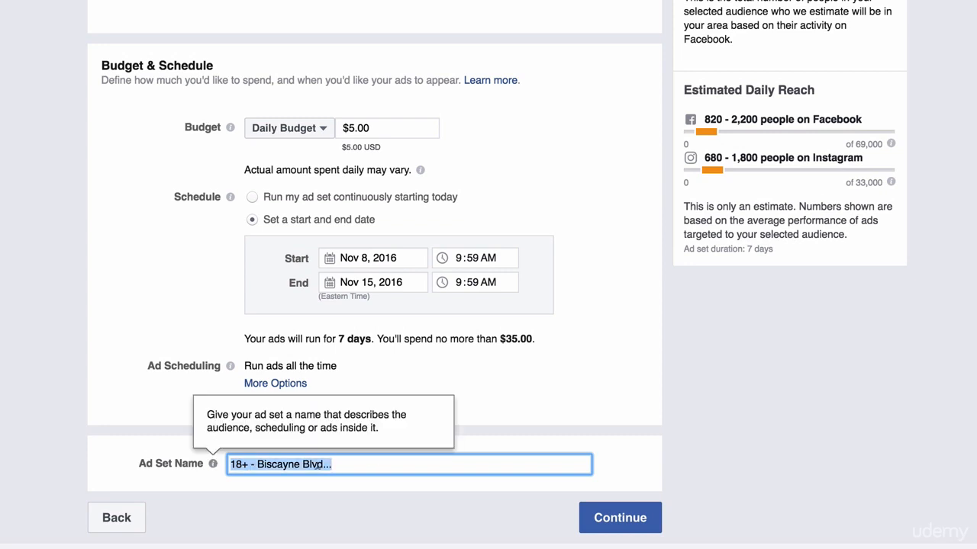
left_click(612, 525)
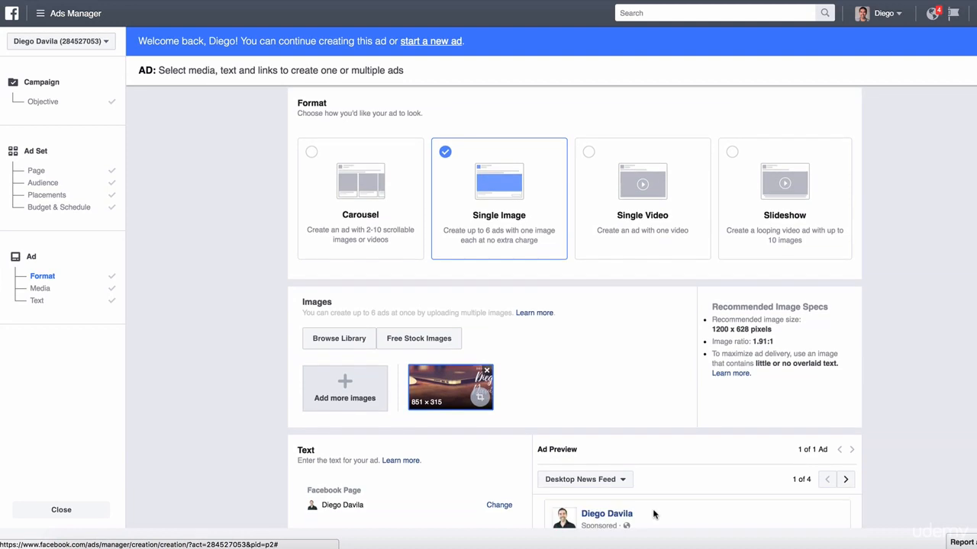